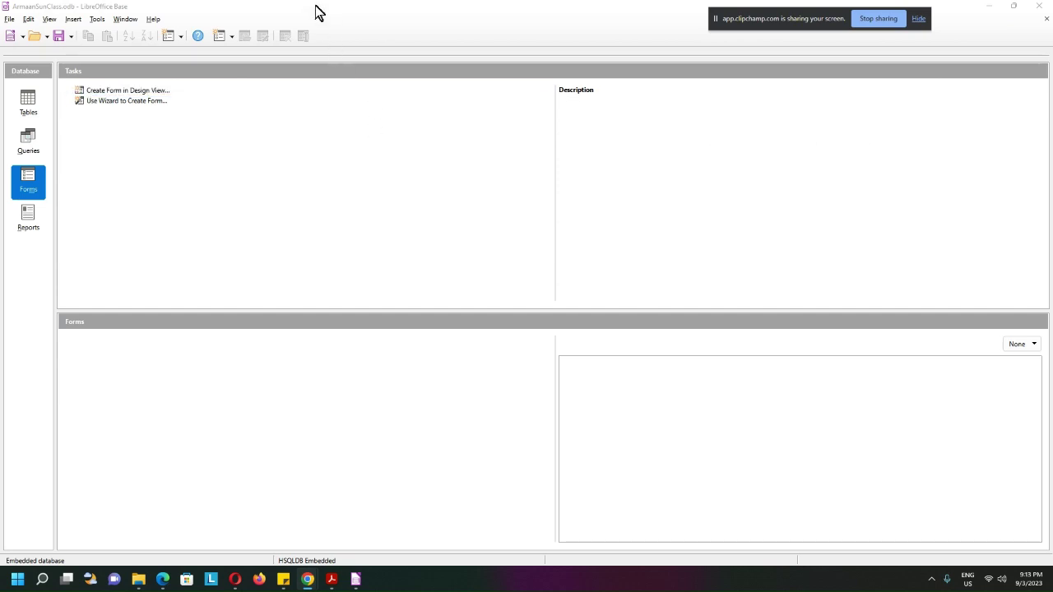
Open SP02YACHTS.csv from the Documents folder to bring up its text import settings
{"action": "left_click", "coordinate": [319, 13]}
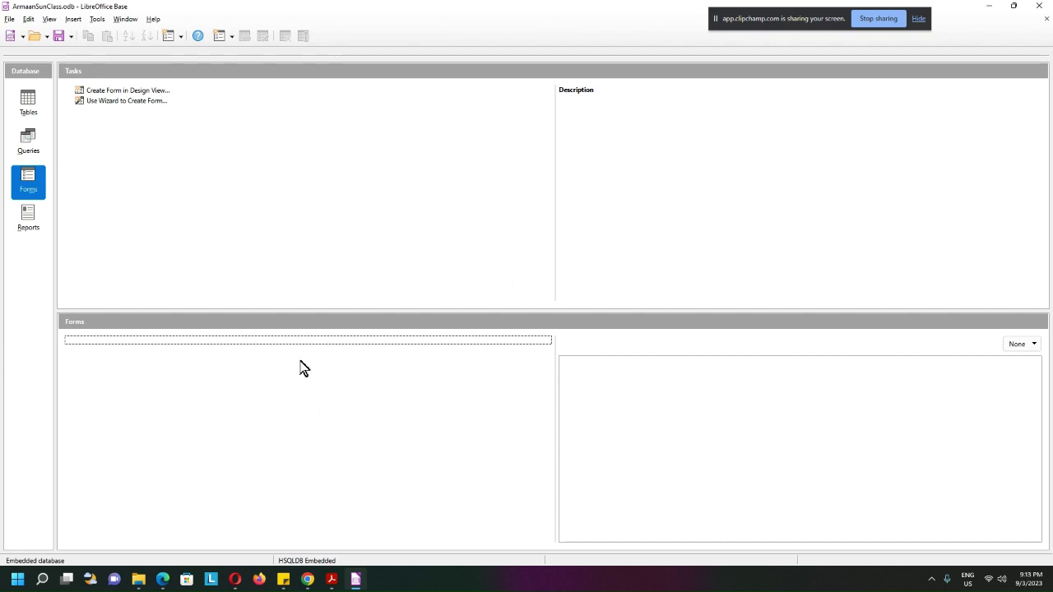
{"action": "left_click", "coordinate": [37, 39]}
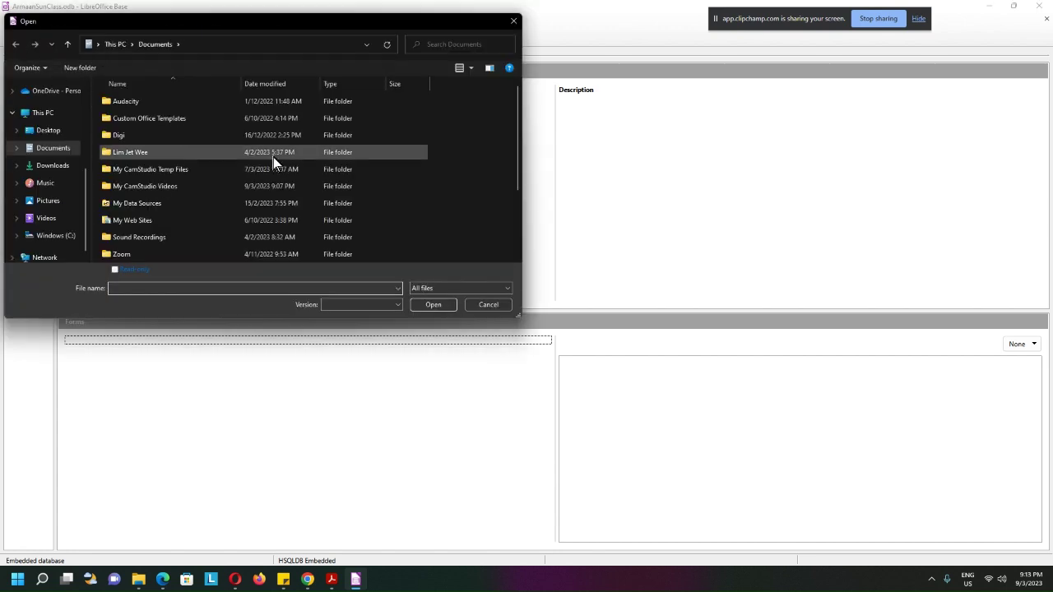
{"action": "scroll", "coordinate": [214, 157], "scroll_direction": "down", "scroll_amount": 2}
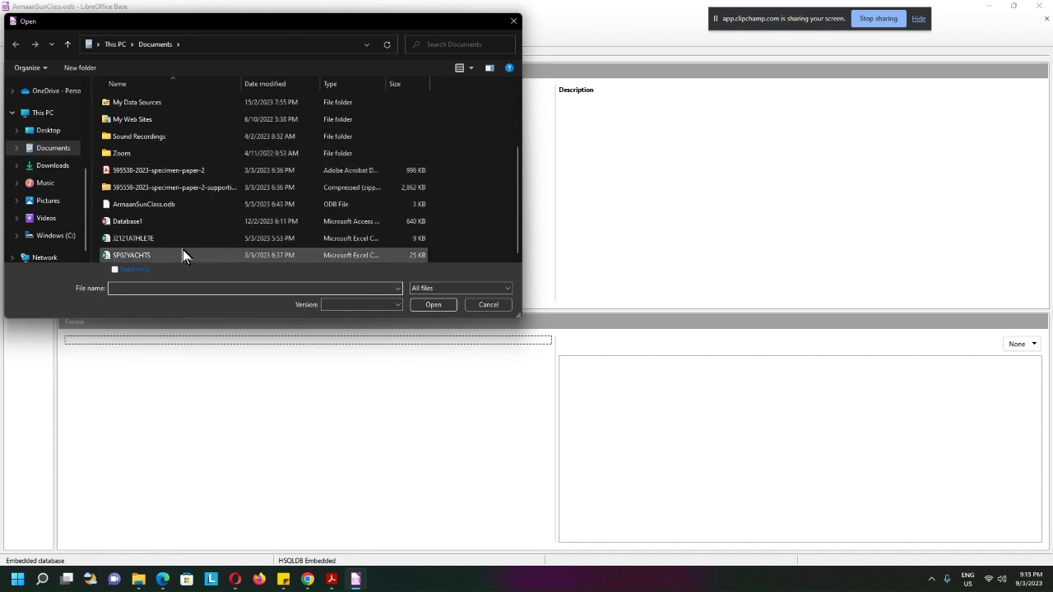
{"action": "left_click", "coordinate": [151, 256]}
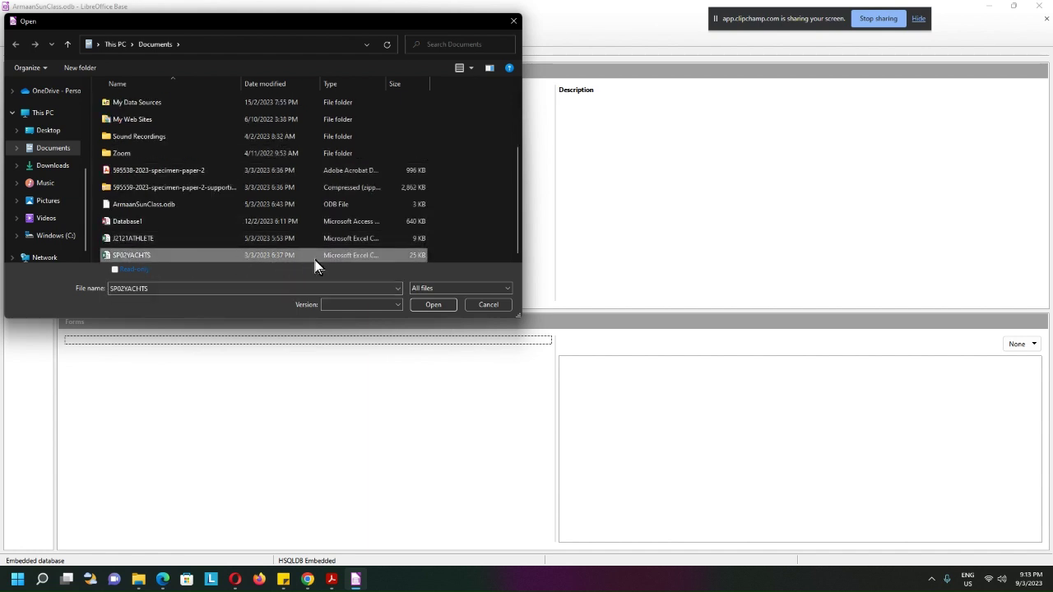
{"action": "left_click_drag", "start_coordinate": [389, 83], "coordinate": [462, 93]}
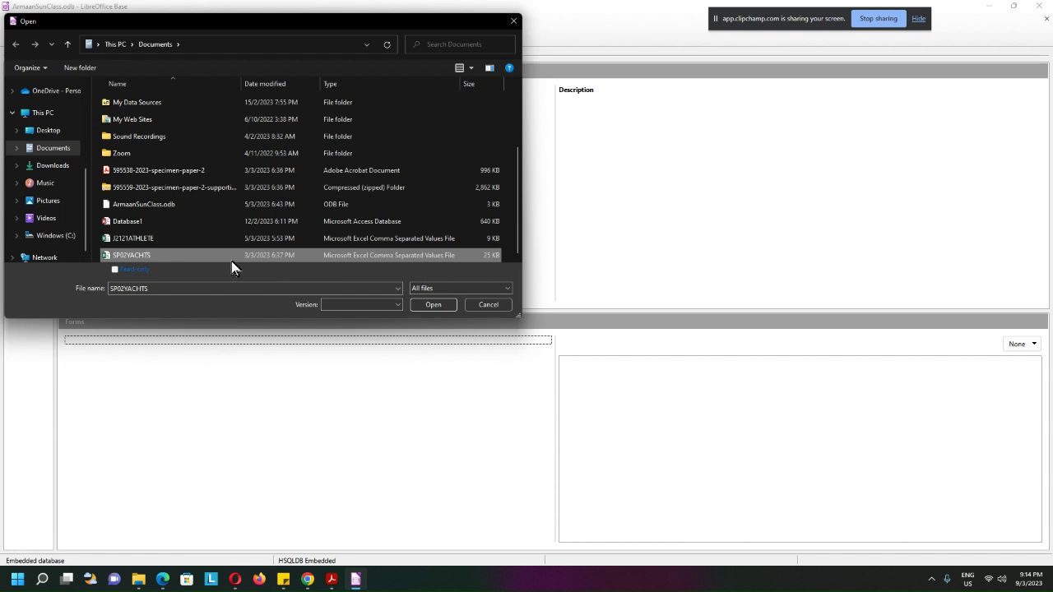
{"action": "left_click", "coordinate": [432, 304]}
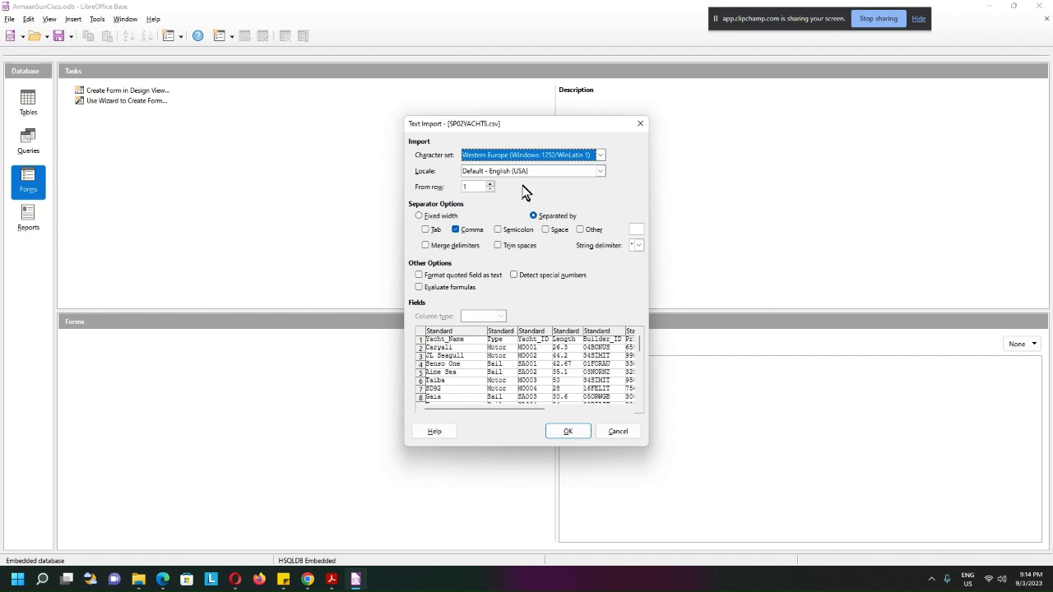
Import SP02YACHTS.csv as comma-separated data from row 1 after checking the Yacht_Name and Type column types
{"action": "left_click", "coordinate": [458, 234]}
{"action": "left_click", "coordinate": [458, 235]}
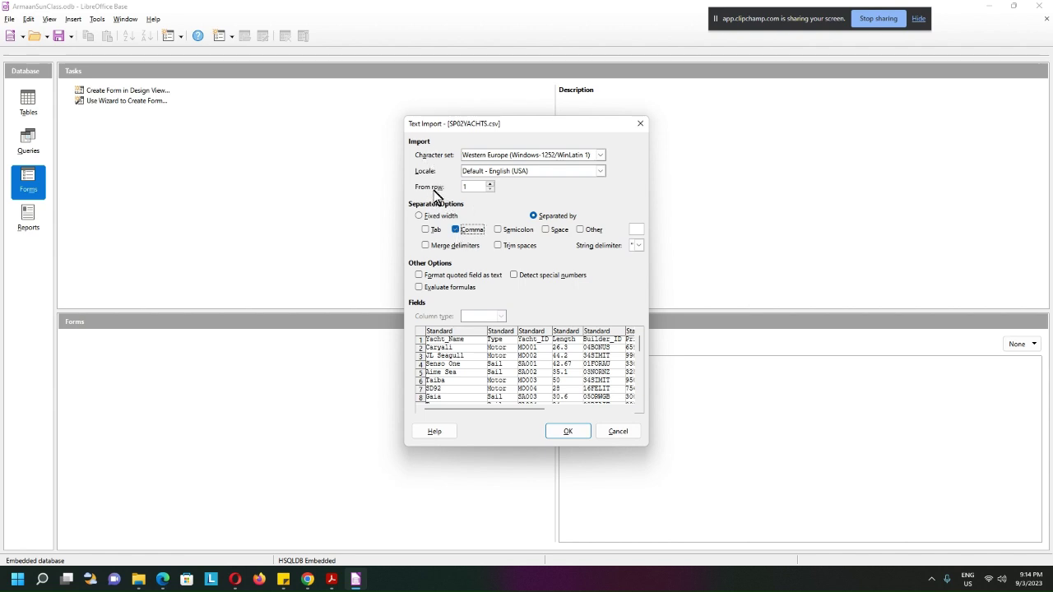
{"action": "left_click", "coordinate": [446, 340]}
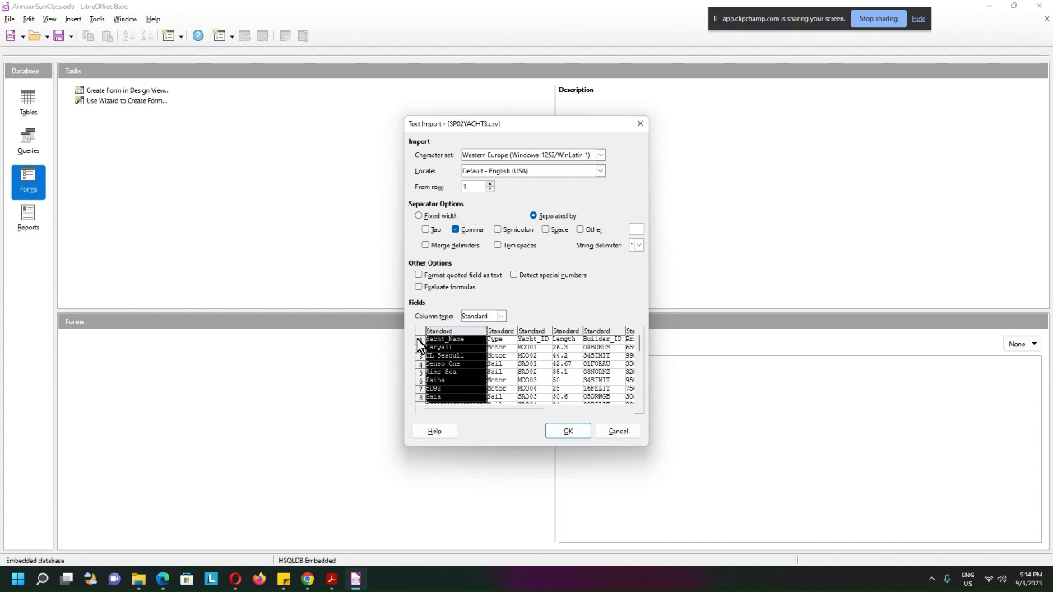
{"action": "left_click", "coordinate": [513, 346]}
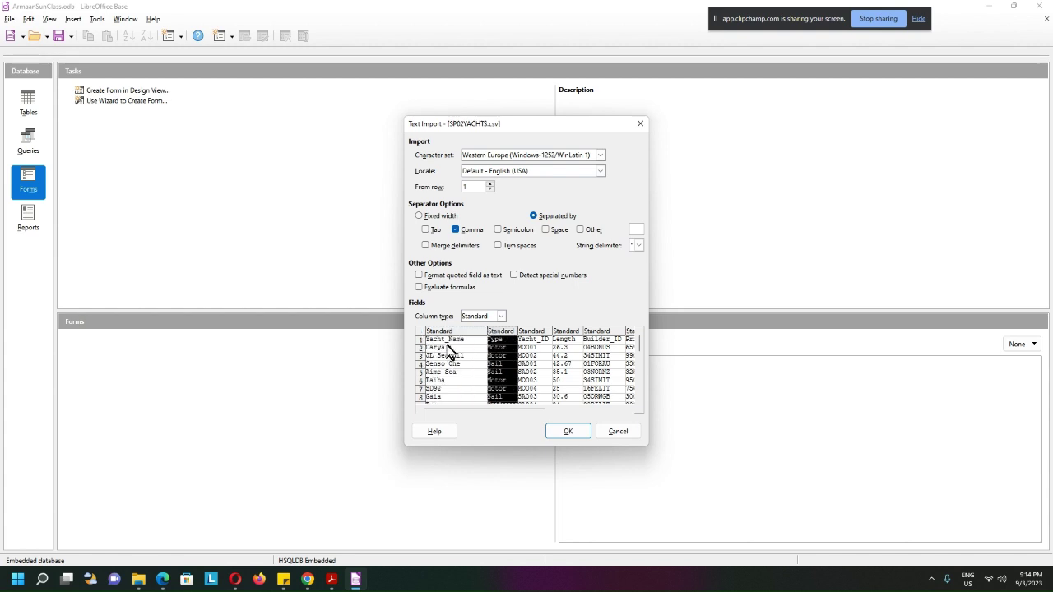
{"action": "left_click", "coordinate": [490, 184]}
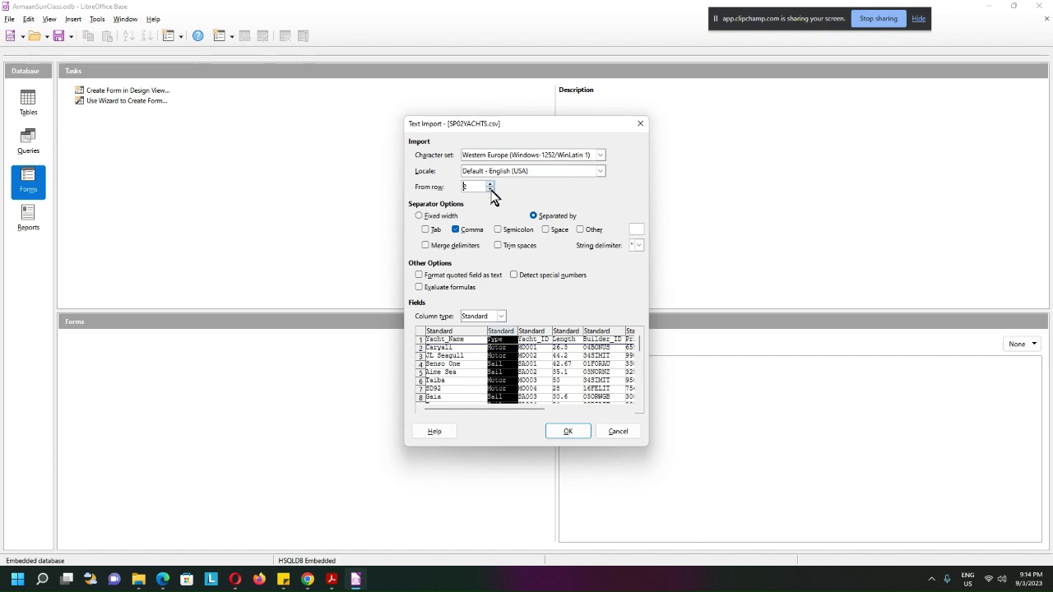
{"action": "left_click", "coordinate": [490, 189]}
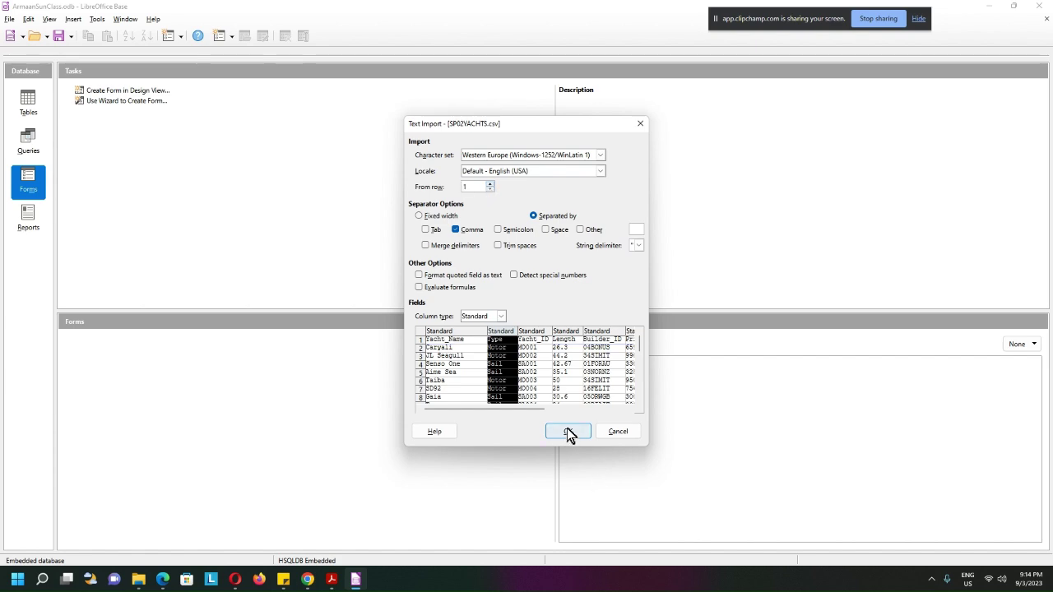
{"action": "left_click", "coordinate": [567, 433]}
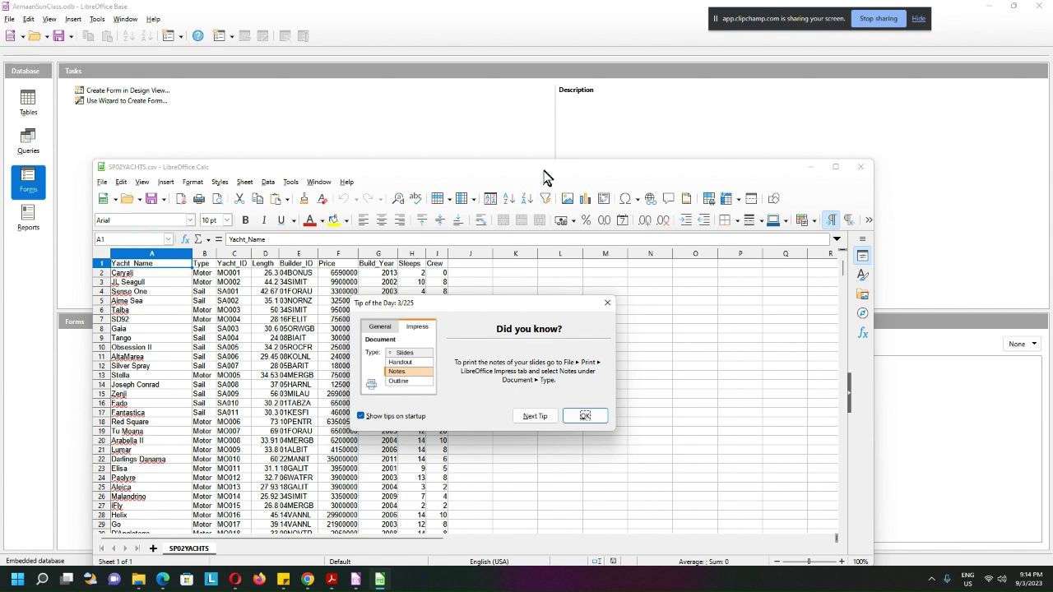
Dismiss the tip of the day and reposition the Calc window
{"action": "left_click_drag", "start_coordinate": [543, 177], "coordinate": [564, 111]}
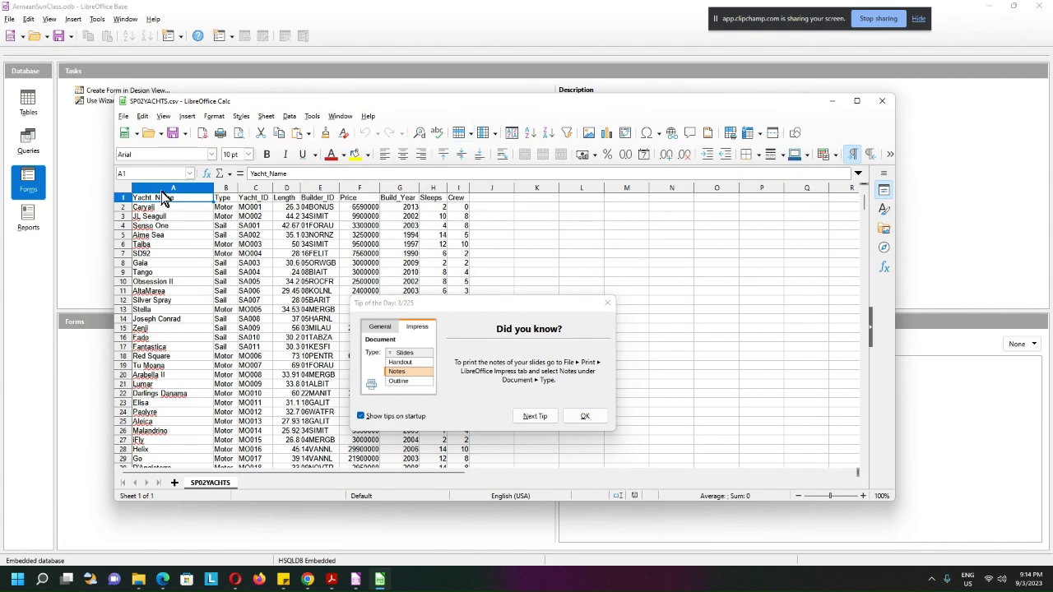
{"action": "left_click", "coordinate": [606, 303]}
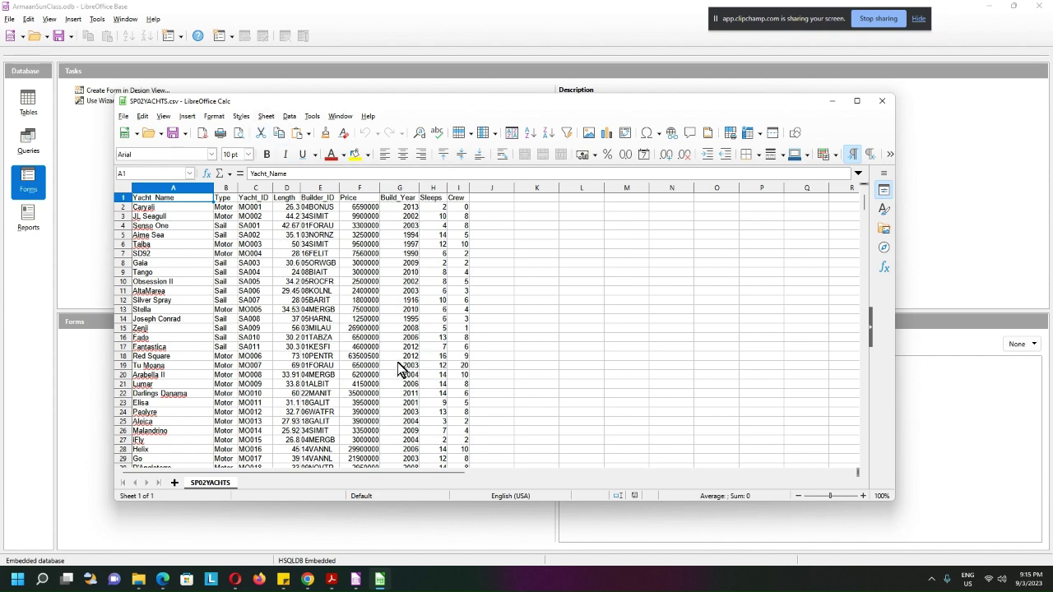
{"action": "left_click_drag", "start_coordinate": [494, 110], "coordinate": [602, 116]}
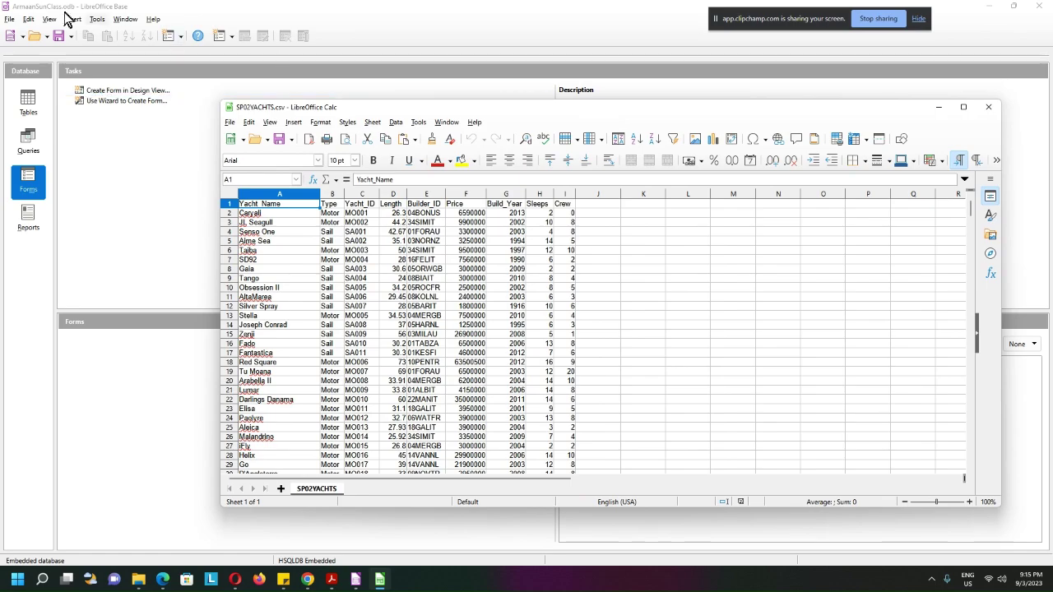
Select the range A1:I468 back from cell I468 and copy it
{"action": "scroll", "coordinate": [545, 386], "scroll_direction": "down", "scroll_amount": 20}
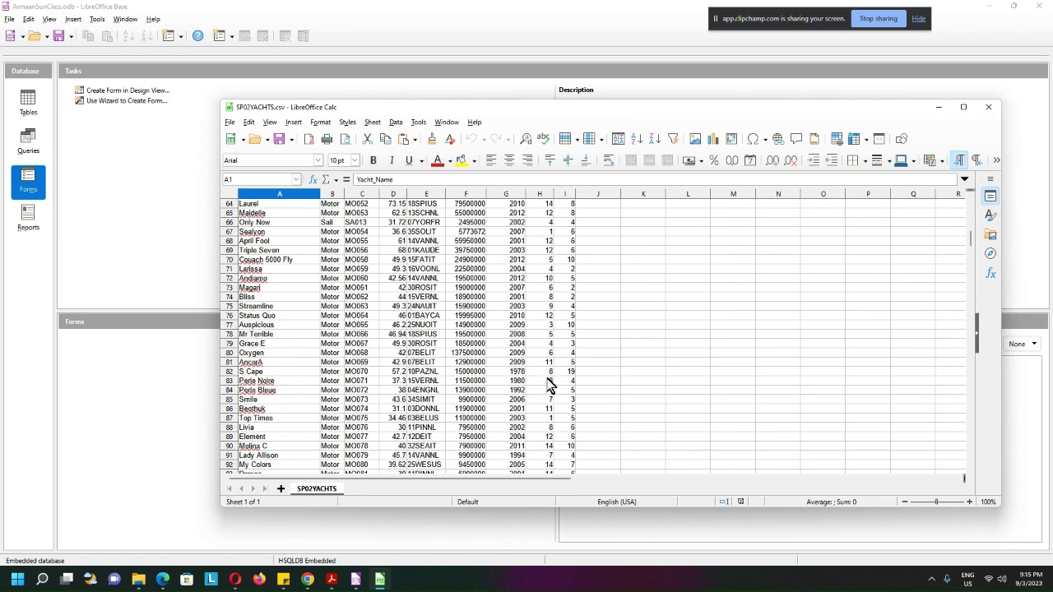
{"action": "scroll", "coordinate": [549, 387], "scroll_direction": "down", "scroll_amount": 20}
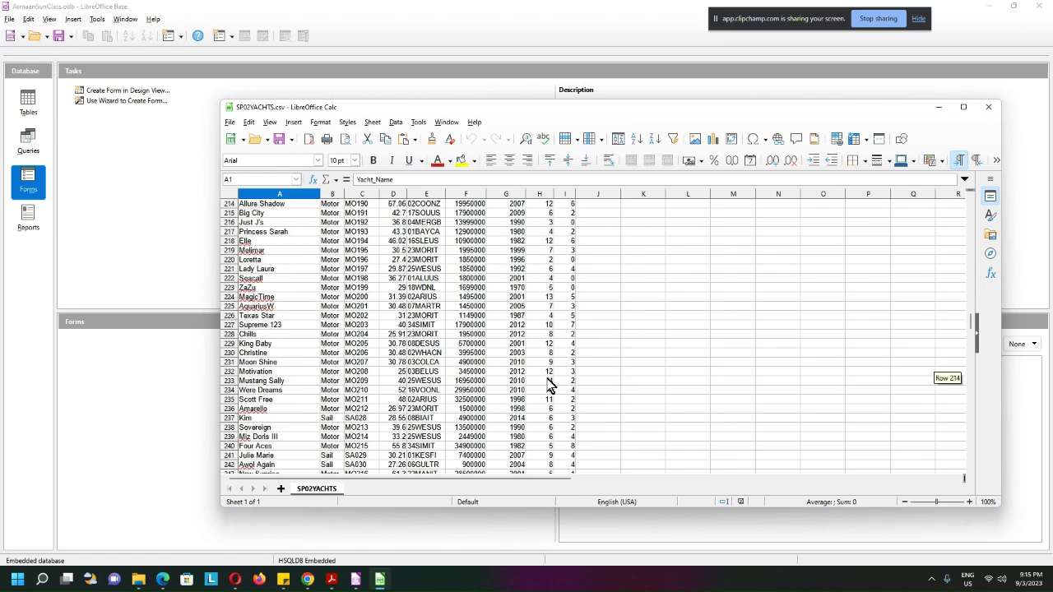
{"action": "scroll", "coordinate": [549, 386], "scroll_direction": "down", "scroll_amount": 20}
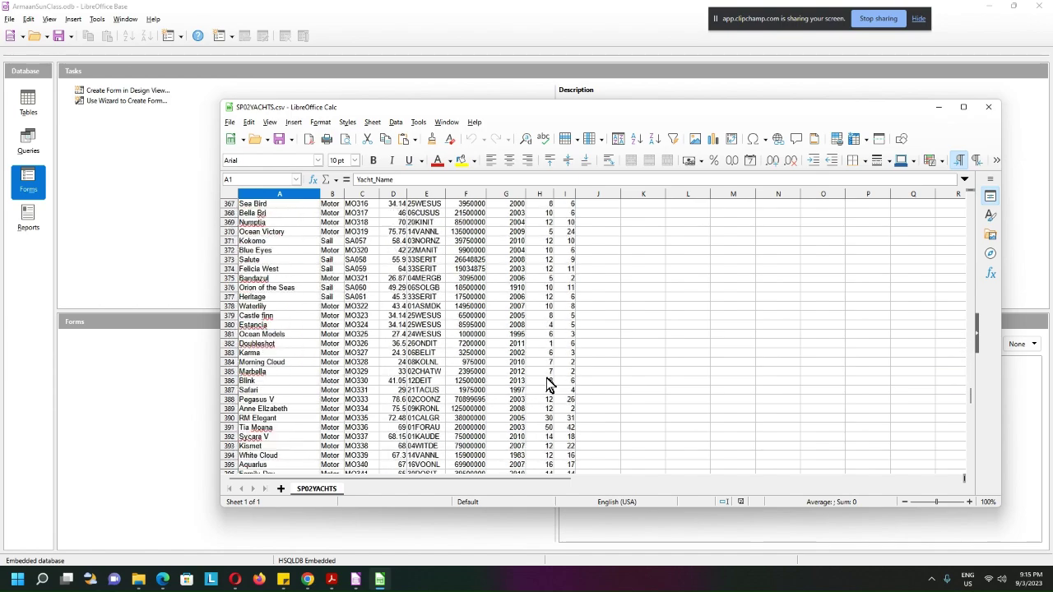
{"action": "scroll", "coordinate": [549, 387], "scroll_direction": "down", "scroll_amount": 20}
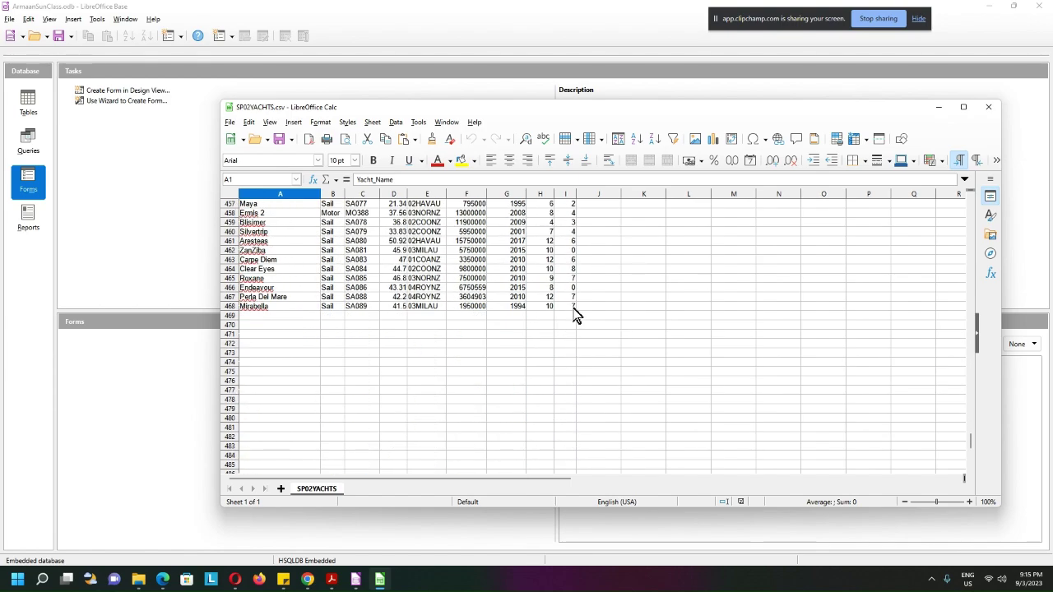
{"action": "left_click", "coordinate": [569, 307]}
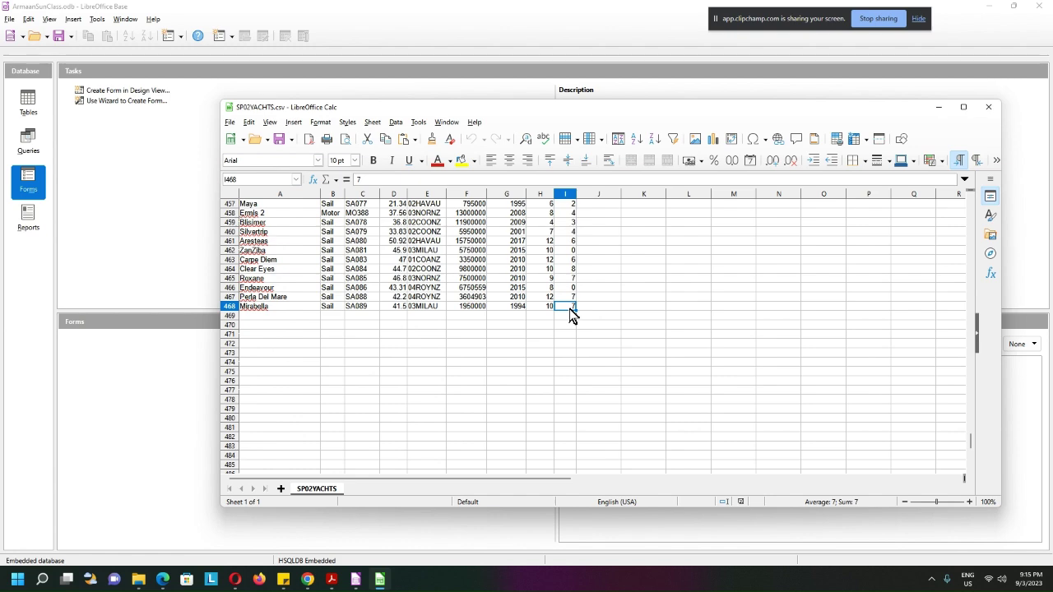
{"action": "key", "text": "ctrl+shift+Home"}
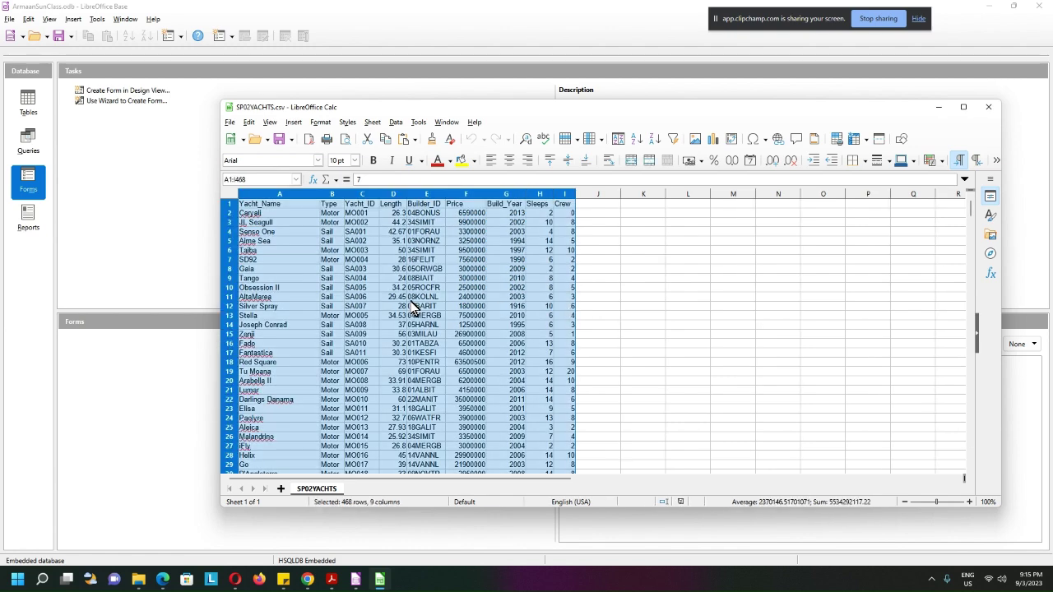
{"action": "left_click", "coordinate": [387, 142]}
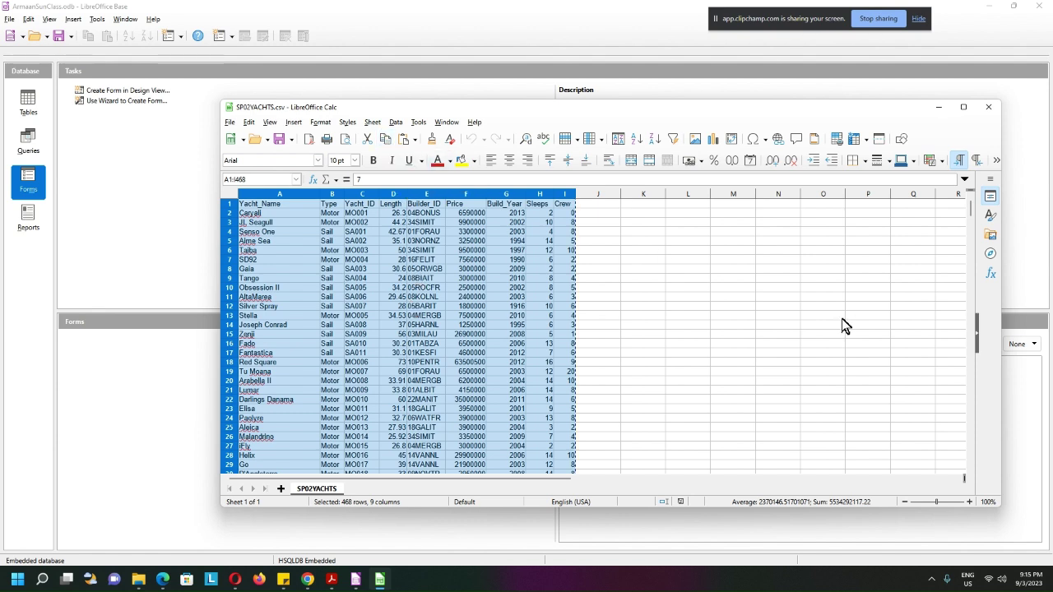
Paste the copied yacht data into the database's Tables list as a new table
{"action": "left_click", "coordinate": [938, 108]}
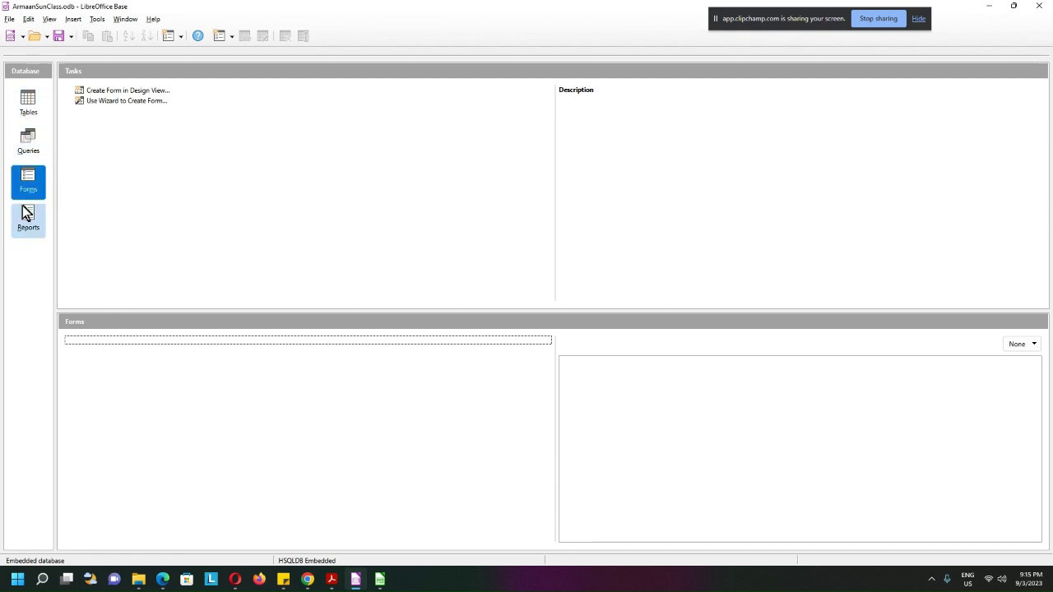
{"action": "left_click", "coordinate": [28, 103]}
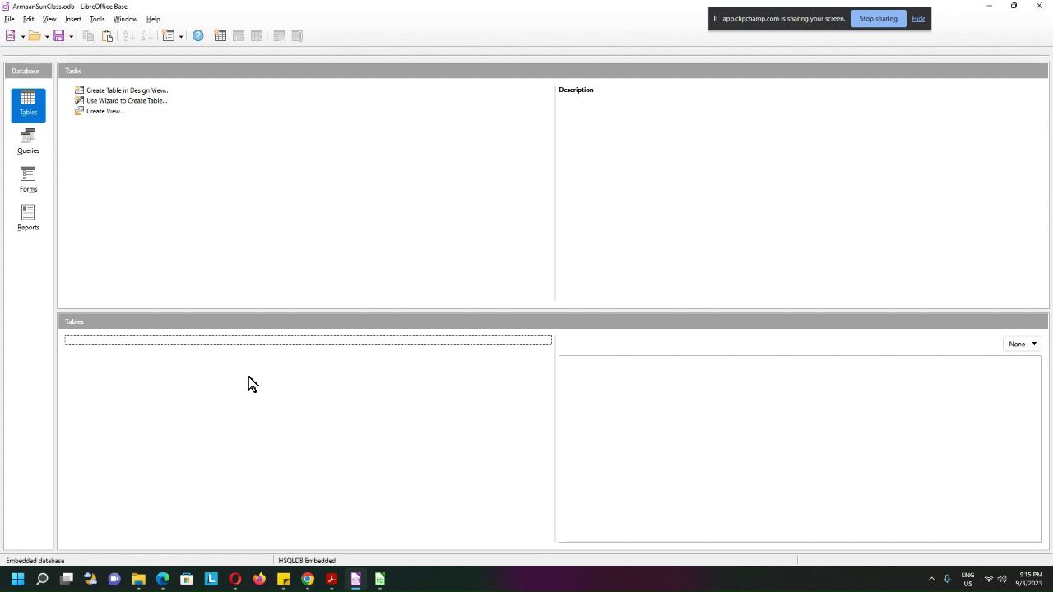
{"action": "key", "text": "shift+F10"}
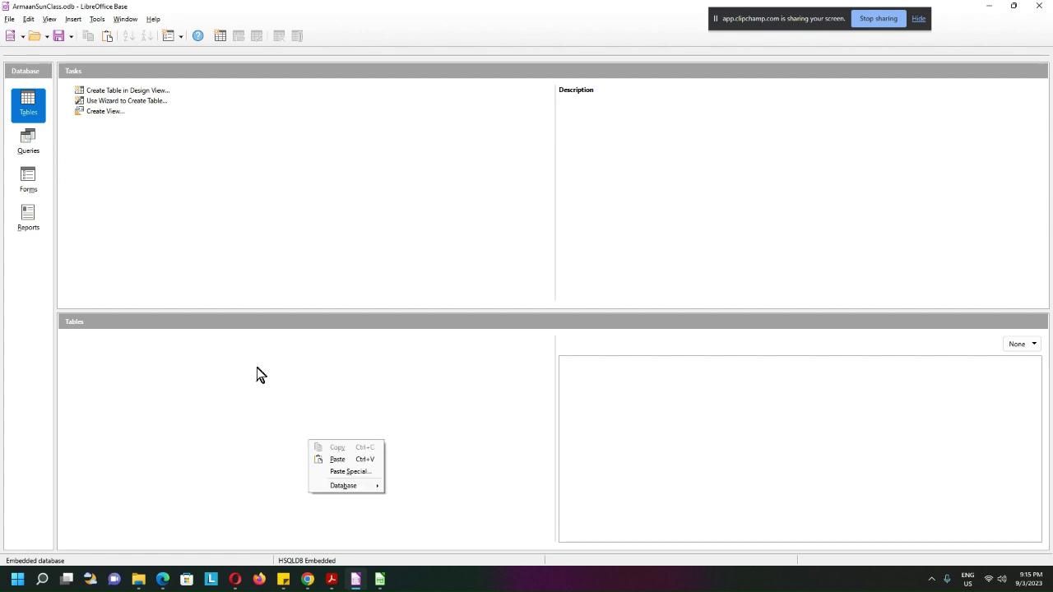
{"action": "left_click", "coordinate": [372, 466]}
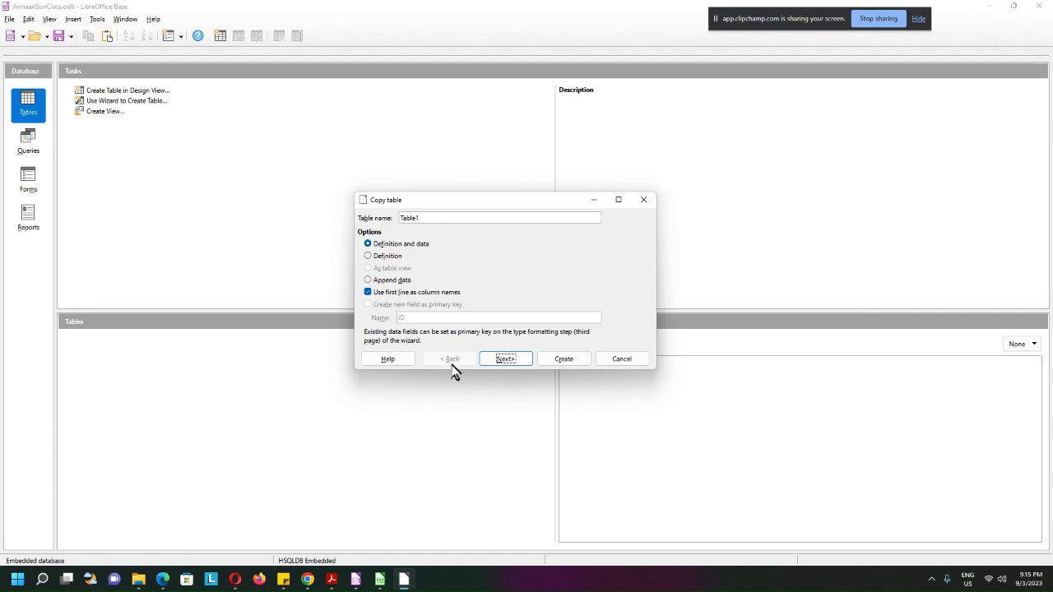
Rename the new table from Table1 to SP02YACHTS, copying the name from the task PDF
{"action": "left_click", "coordinate": [331, 579]}
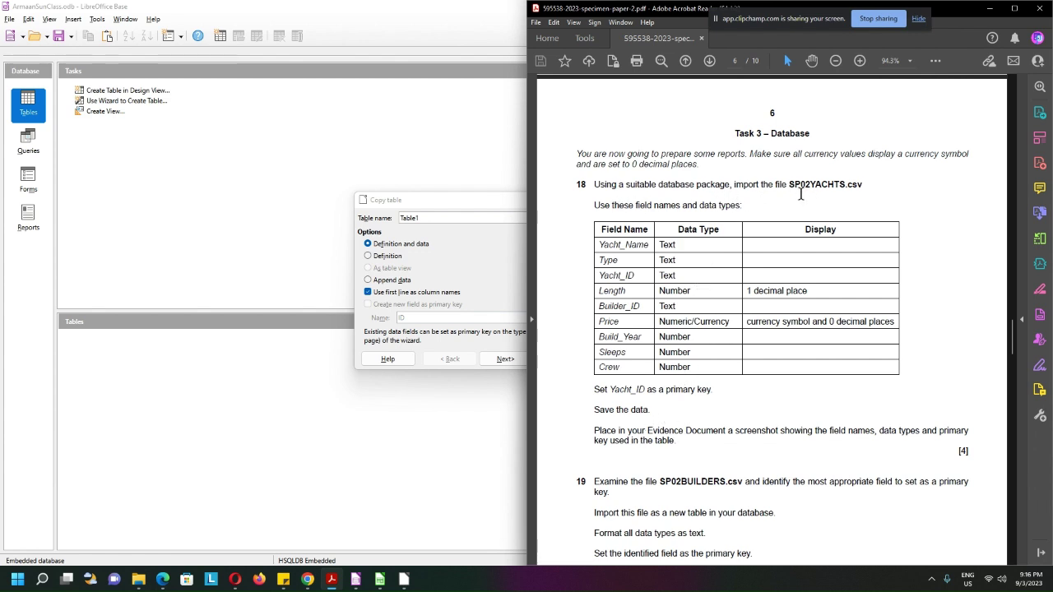
{"action": "left_click_drag", "start_coordinate": [846, 184], "coordinate": [788, 186]}
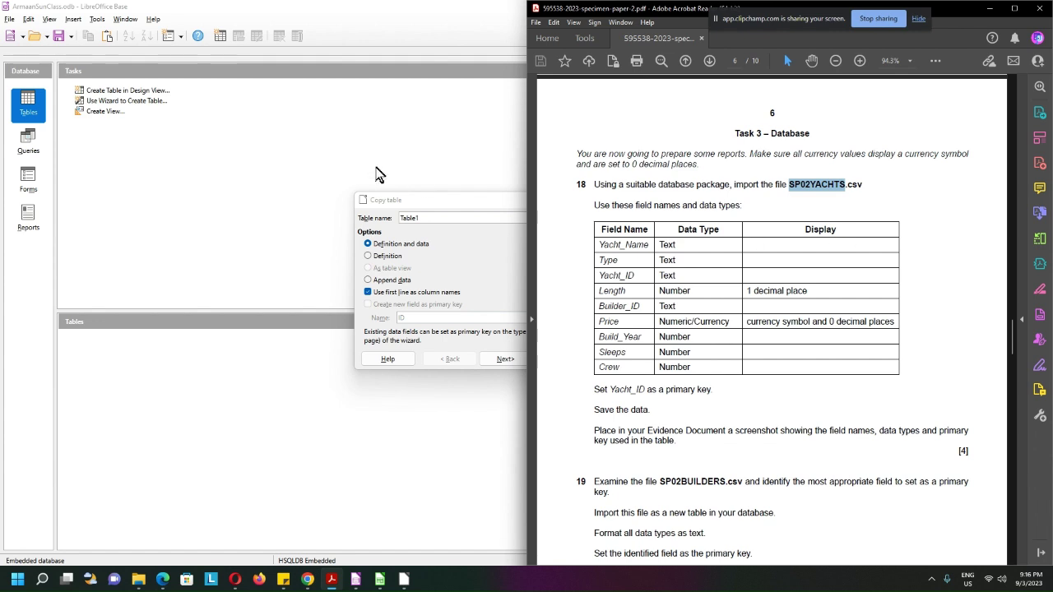
{"action": "left_click", "coordinate": [400, 202]}
{"action": "double_click", "coordinate": [420, 219]}
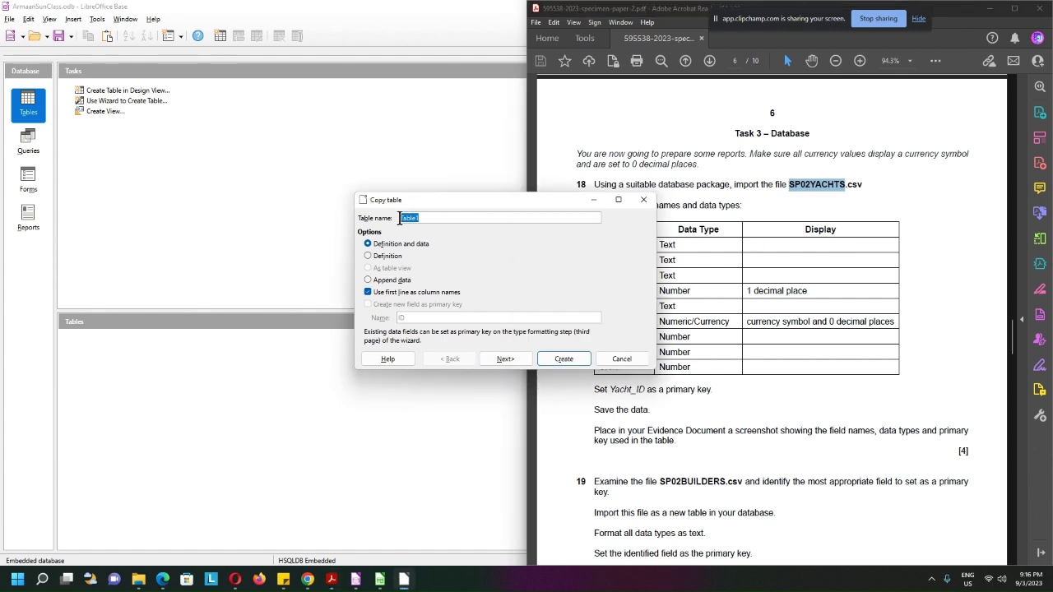
{"action": "key", "text": "ctrl+v"}
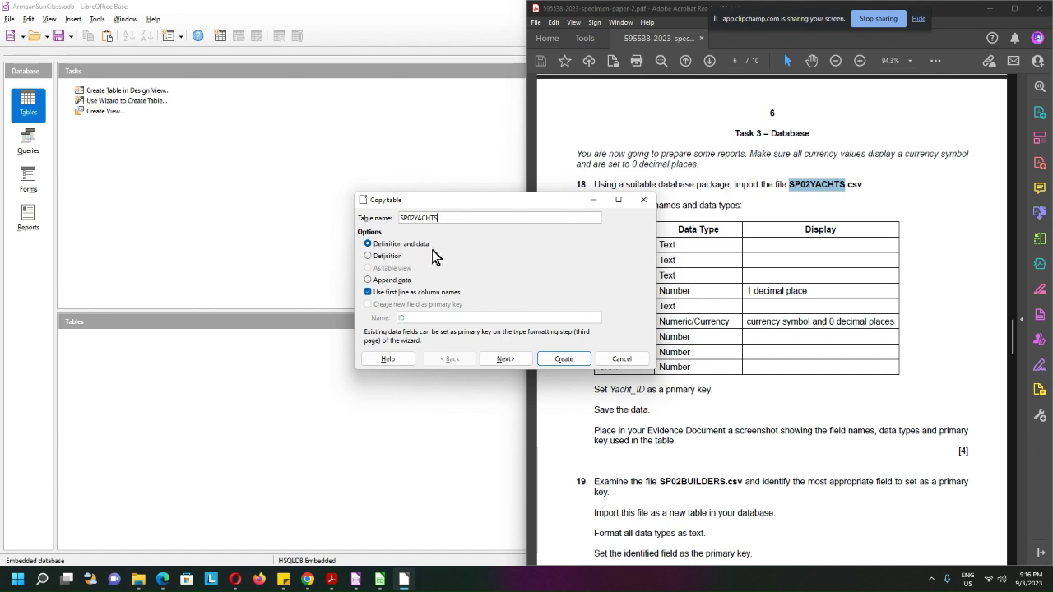
Apply all nine columns and advance to the Type formatting page
{"action": "left_click", "coordinate": [518, 360]}
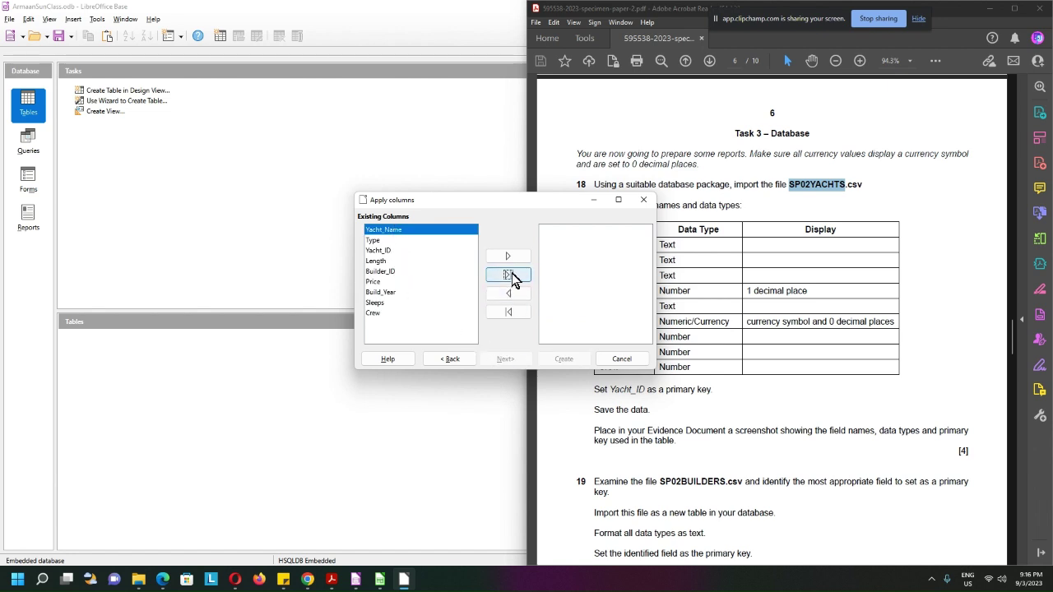
{"action": "left_click", "coordinate": [509, 275]}
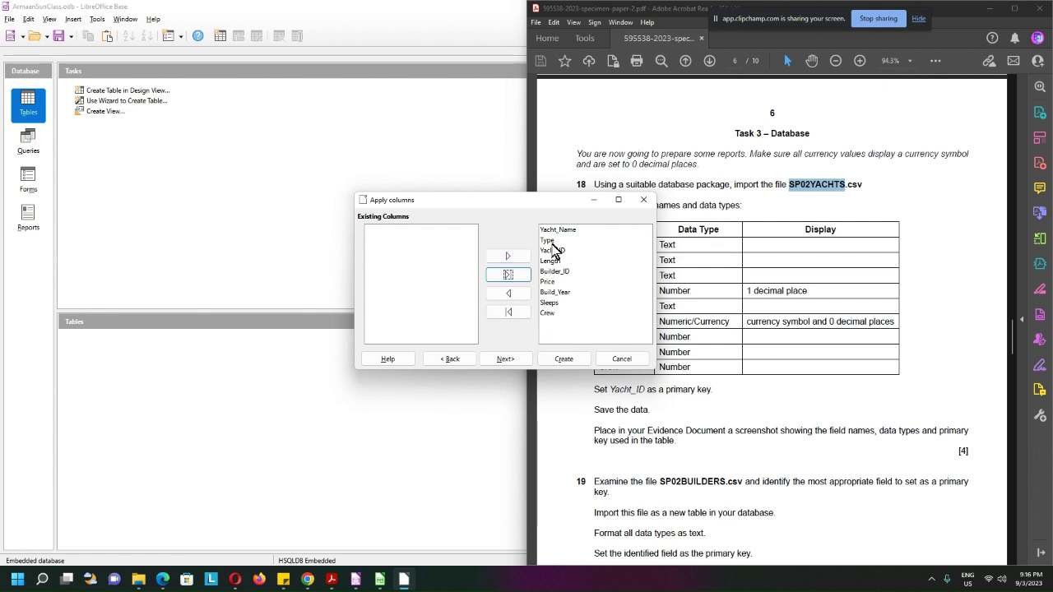
{"action": "left_click", "coordinate": [510, 362]}
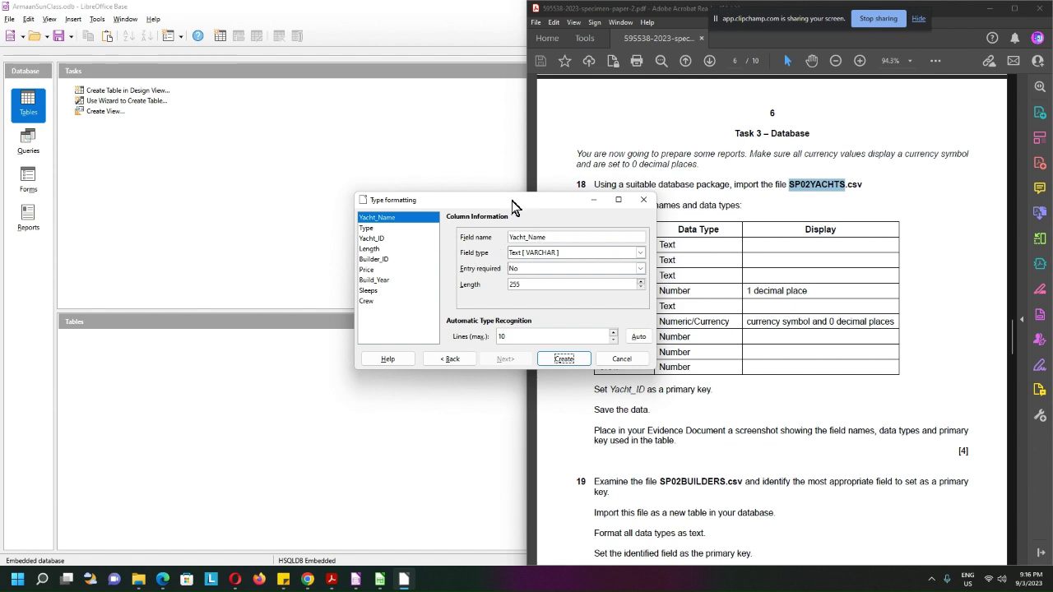
Set the Length field to Number [NUMERIC] with 1 decimal place
{"action": "left_click_drag", "start_coordinate": [511, 205], "coordinate": [375, 185]}
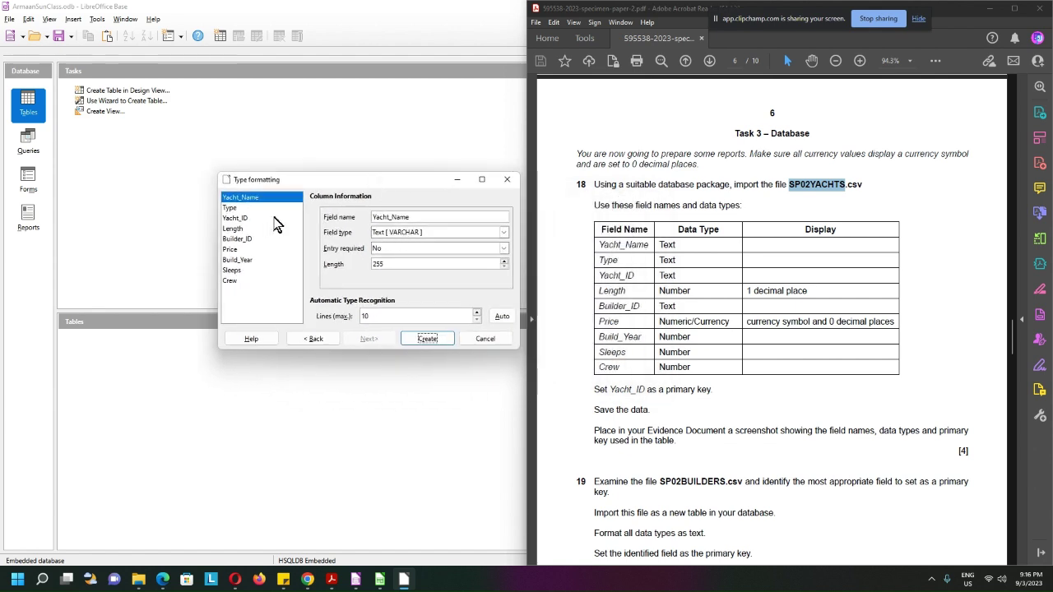
{"action": "left_click", "coordinate": [232, 208]}
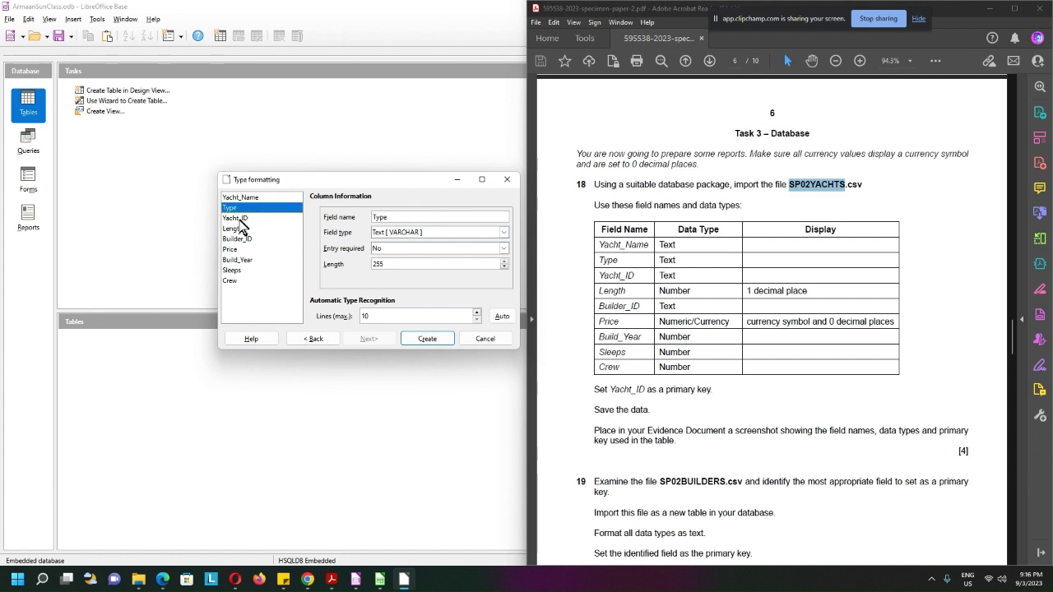
{"action": "left_click", "coordinate": [240, 218]}
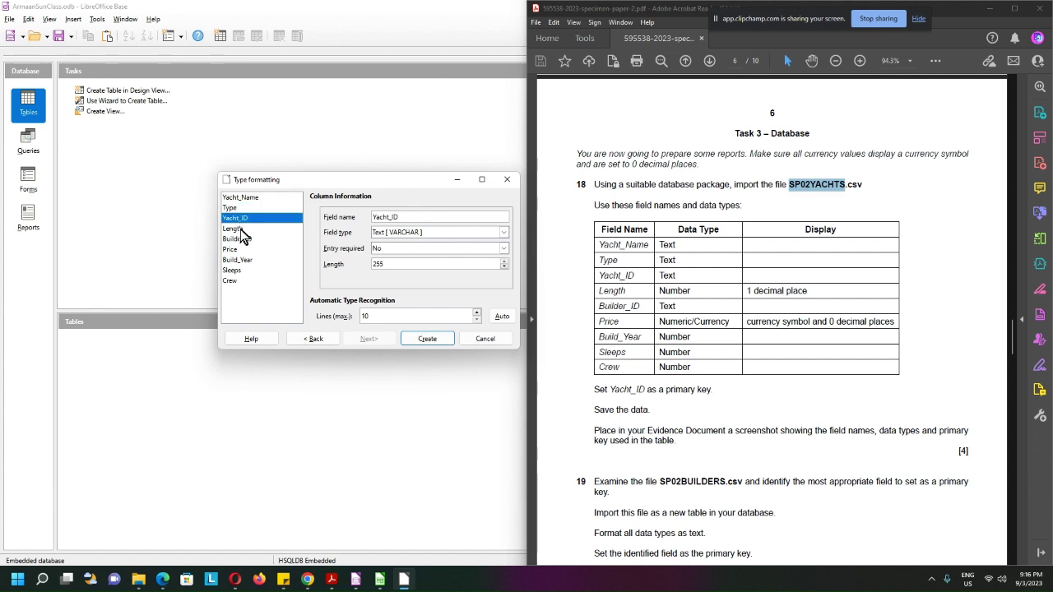
{"action": "left_click", "coordinate": [242, 231]}
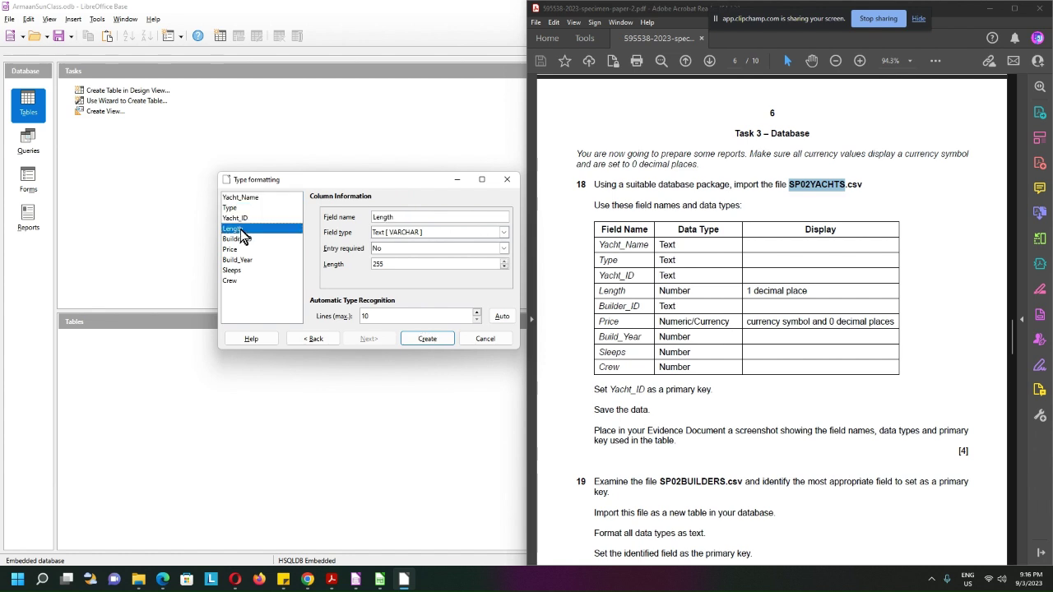
{"action": "left_click", "coordinate": [504, 233]}
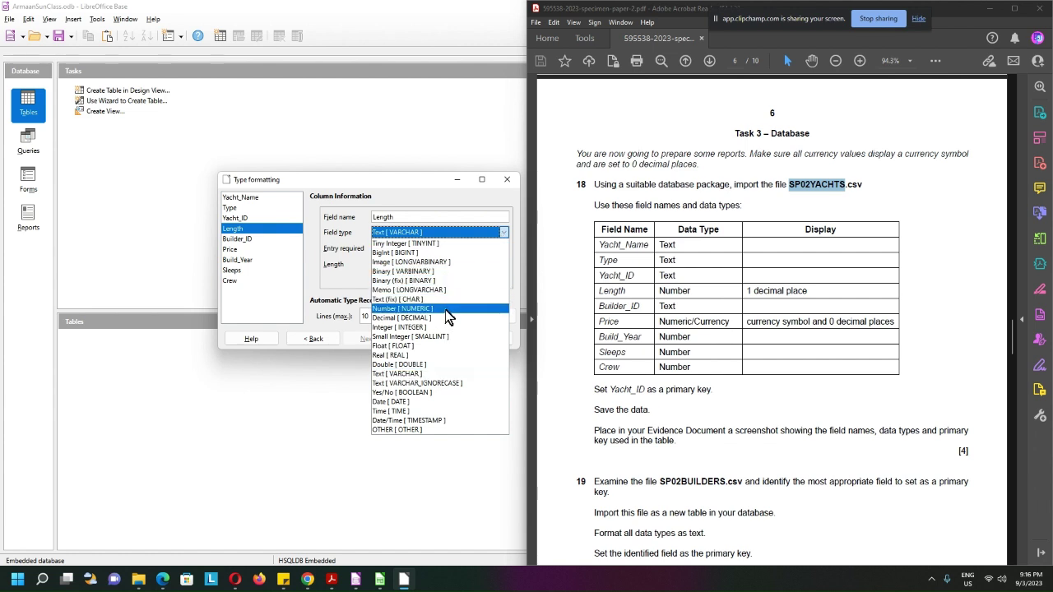
{"action": "left_click", "coordinate": [448, 317]}
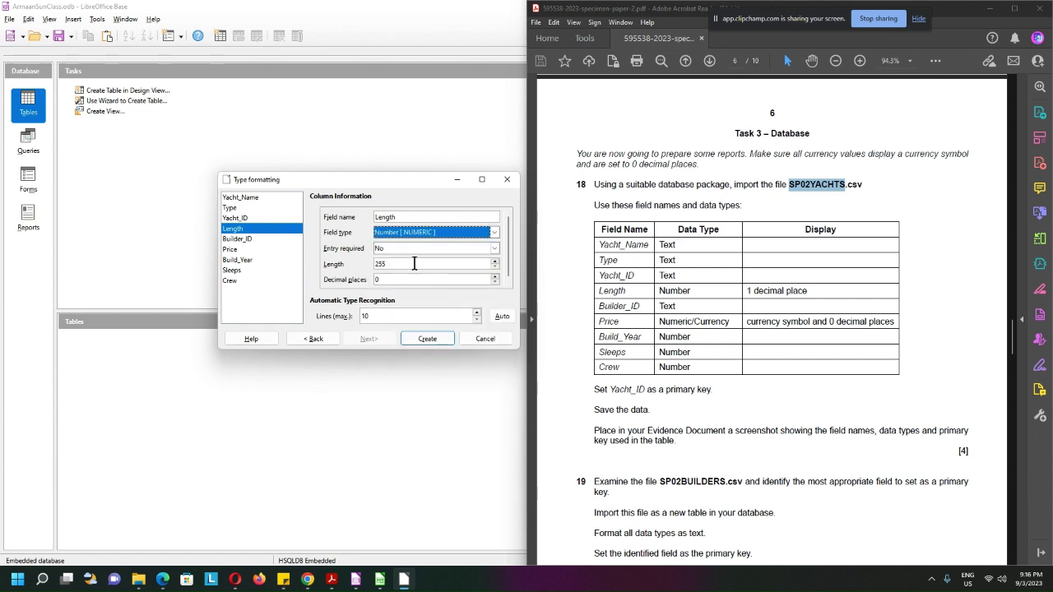
{"action": "left_click", "coordinate": [495, 277]}
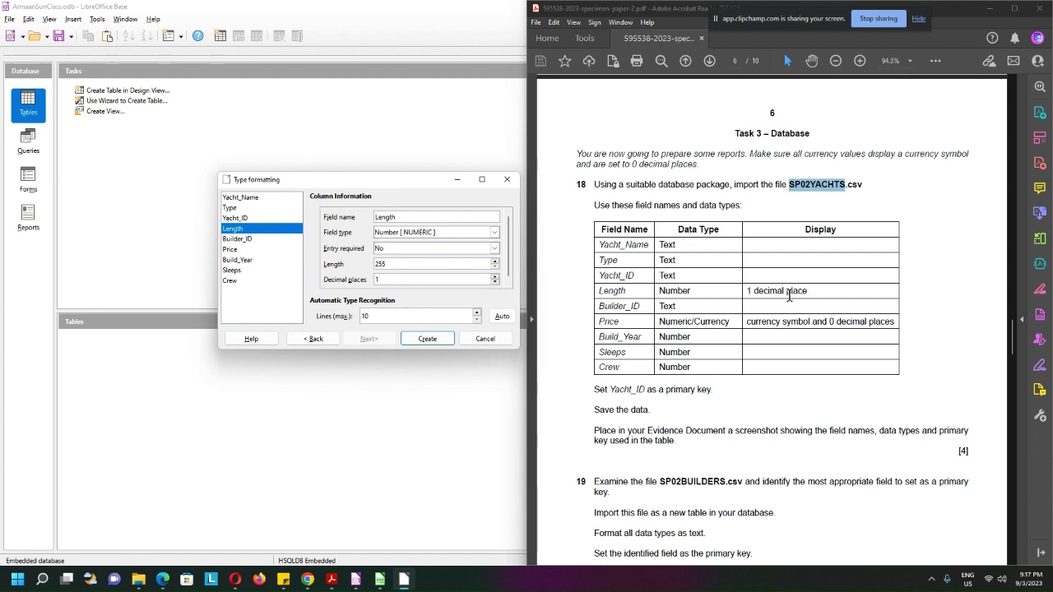
Move on to the Price field and bring up its field type list
{"action": "left_click", "coordinate": [243, 238]}
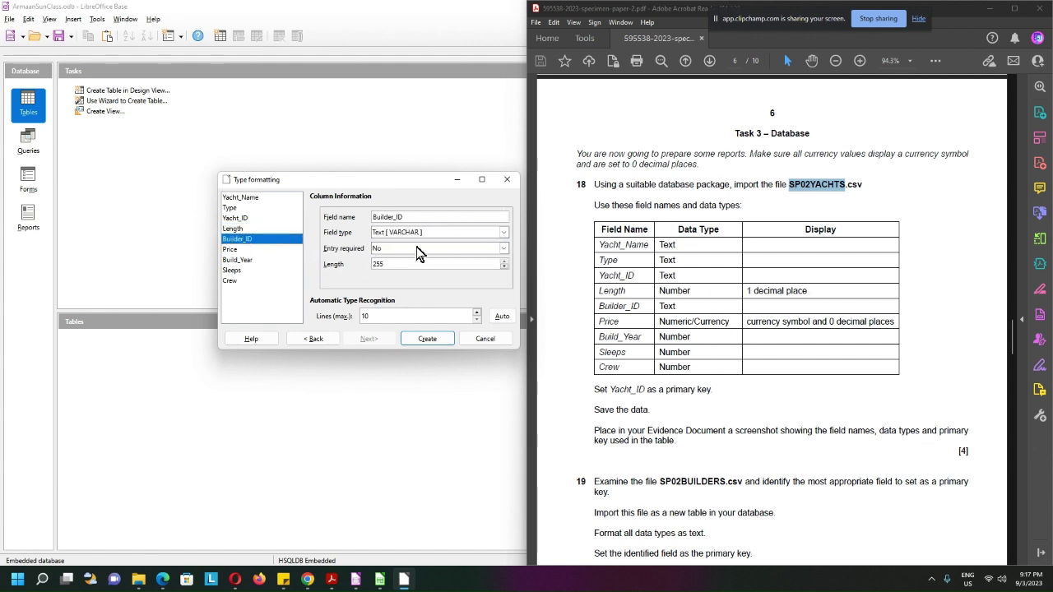
{"action": "left_click", "coordinate": [240, 249]}
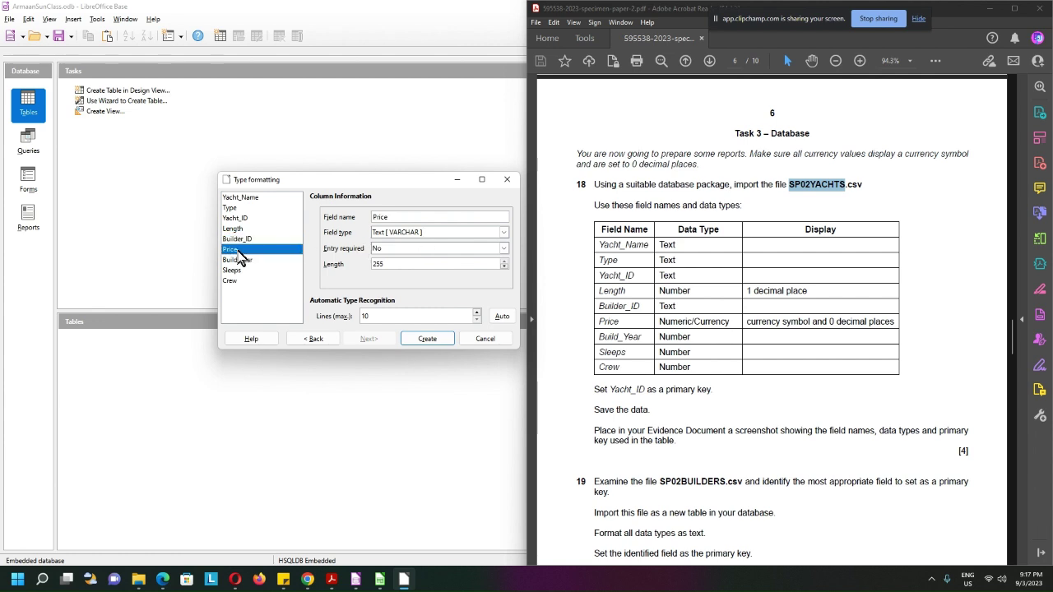
{"action": "left_click", "coordinate": [503, 233]}
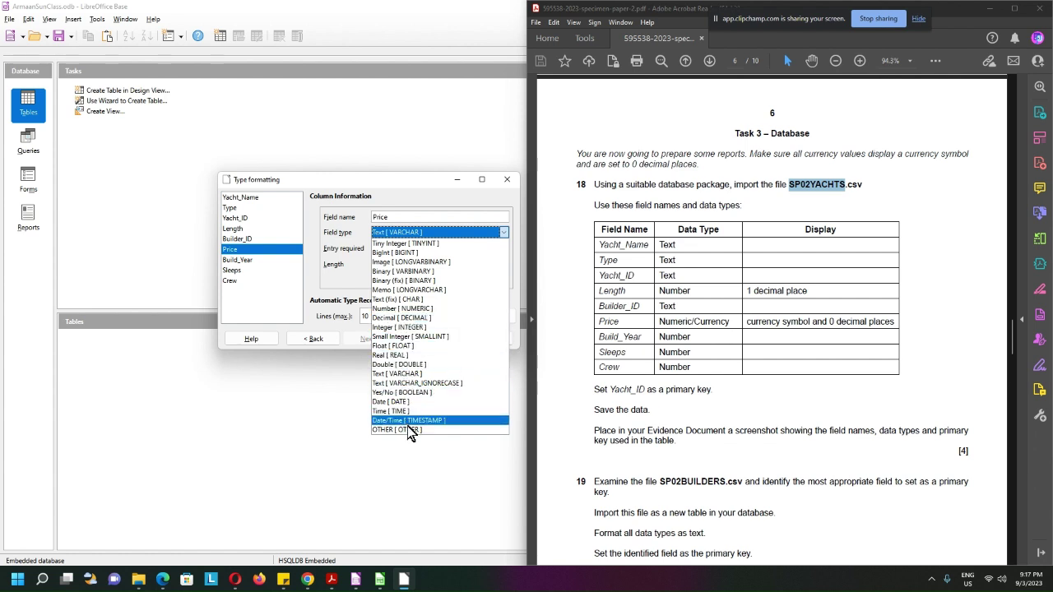
Change the Price field type from Decimal to Number [NUMERIC]
{"action": "left_click", "coordinate": [428, 319]}
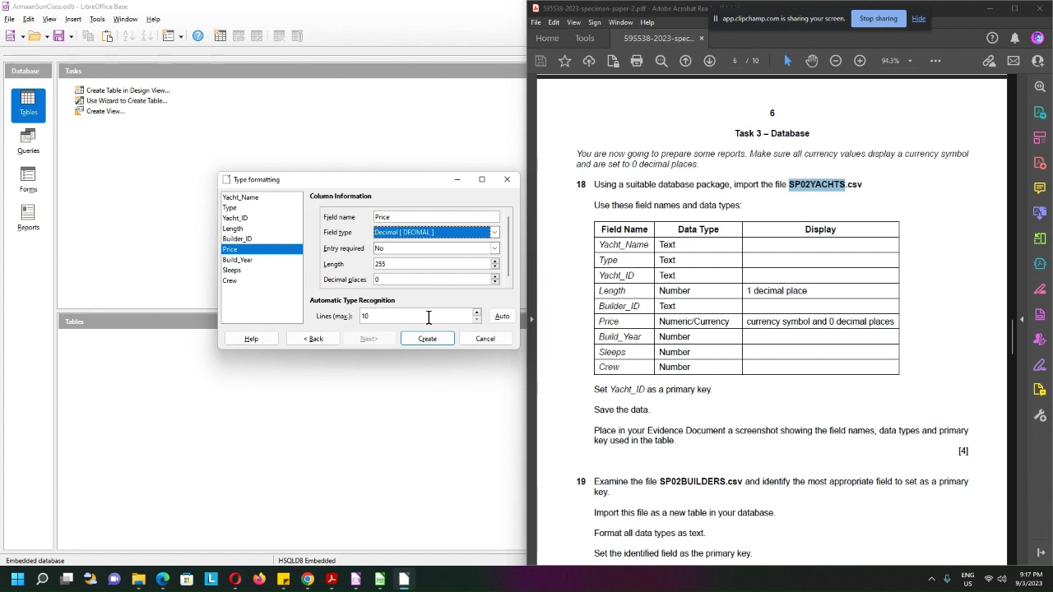
{"action": "left_click", "coordinate": [477, 318]}
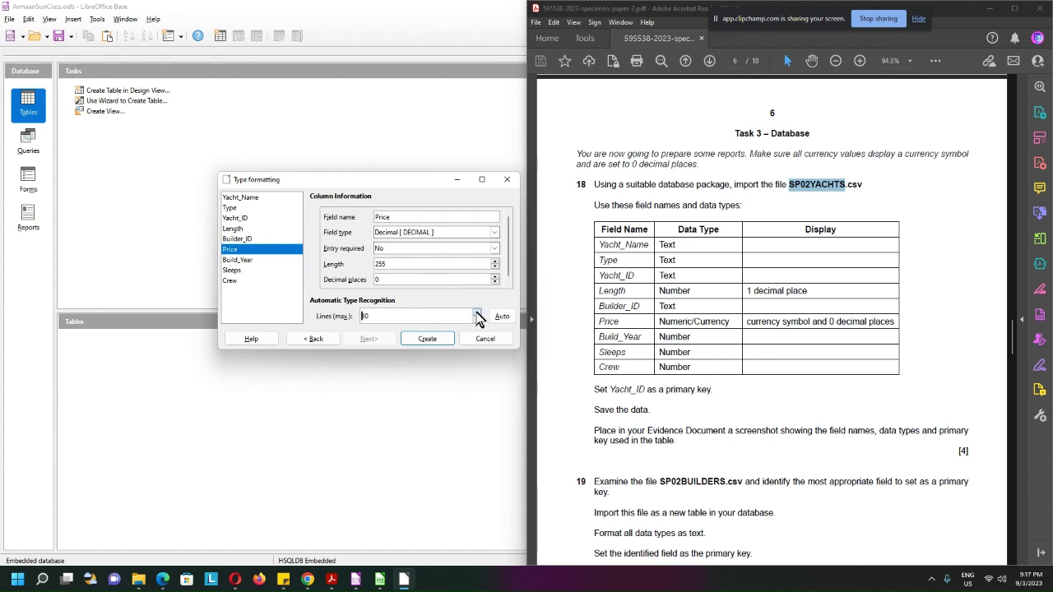
{"action": "left_click", "coordinate": [477, 320]}
{"action": "left_click", "coordinate": [494, 233]}
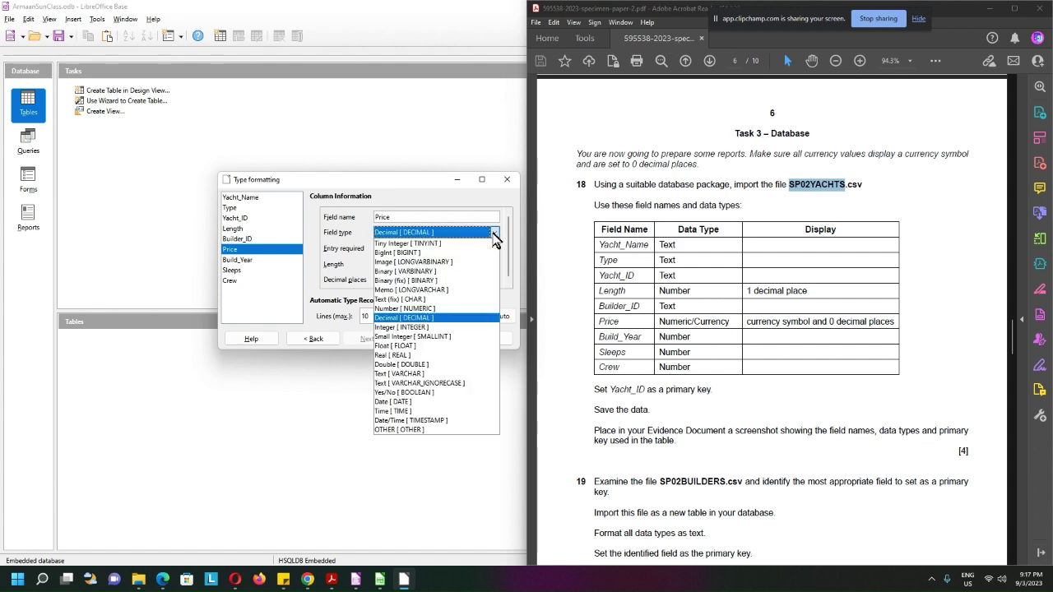
{"action": "left_click", "coordinate": [440, 309]}
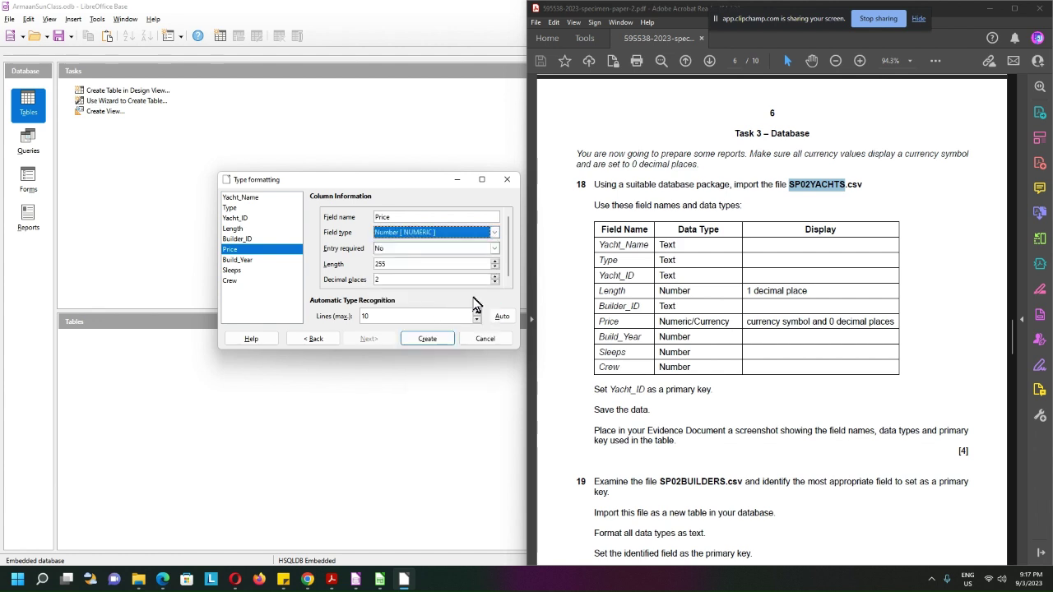
Set Build_Year, Sleeps and Crew fields to Number [NUMERIC]
{"action": "left_click", "coordinate": [243, 260]}
{"action": "left_click", "coordinate": [457, 234]}
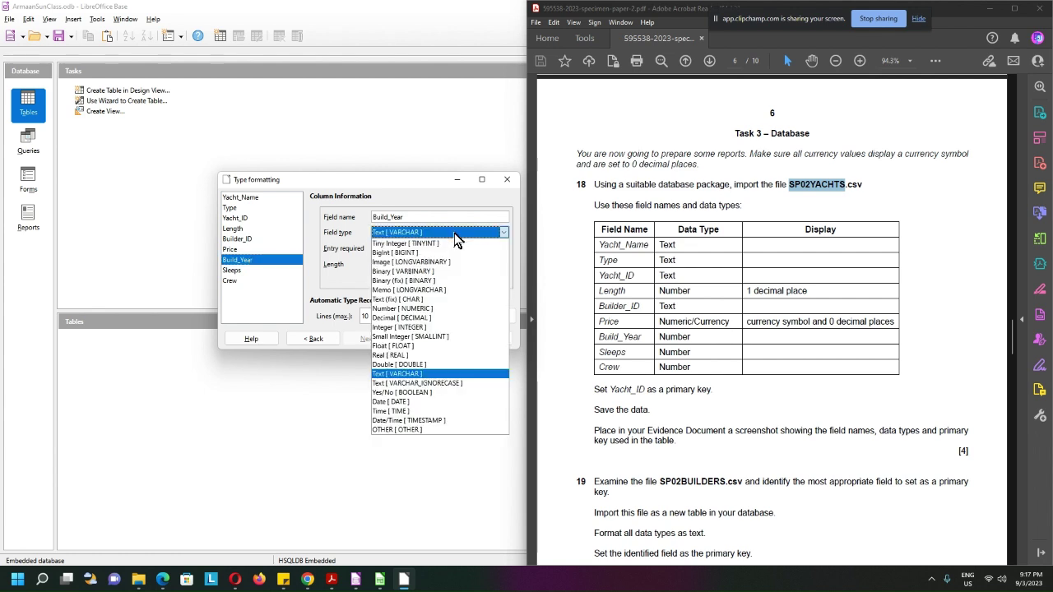
{"action": "left_click", "coordinate": [442, 309]}
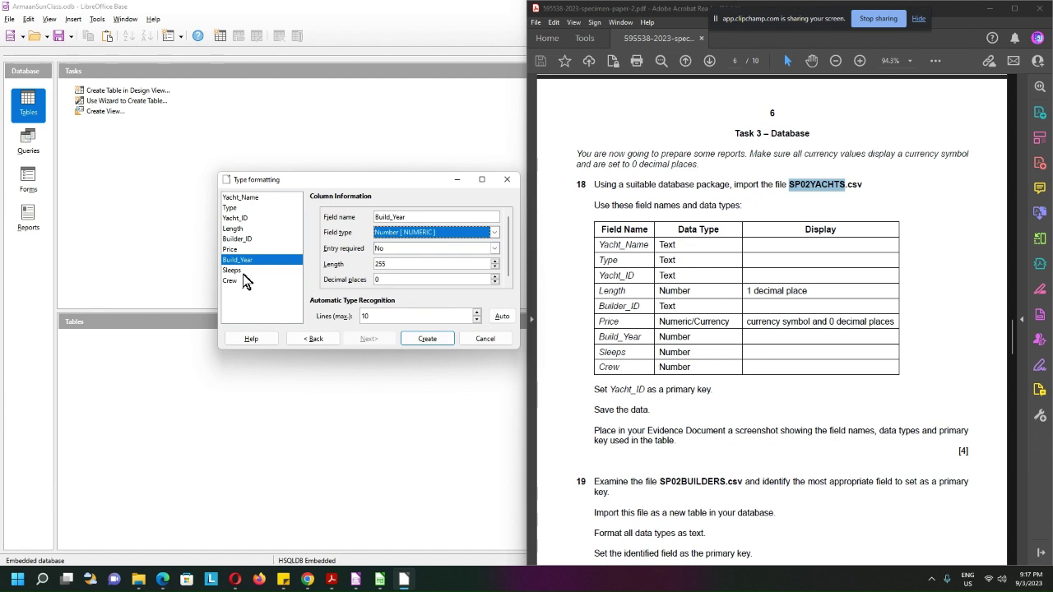
{"action": "left_click", "coordinate": [233, 272]}
{"action": "left_click", "coordinate": [423, 236]}
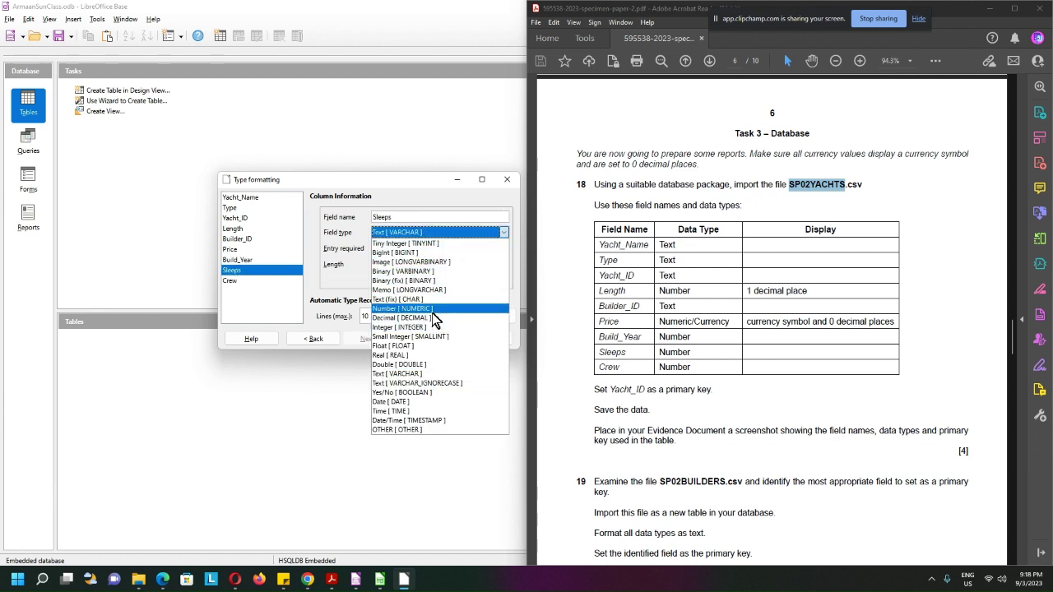
{"action": "left_click", "coordinate": [434, 309]}
{"action": "left_click", "coordinate": [240, 281]}
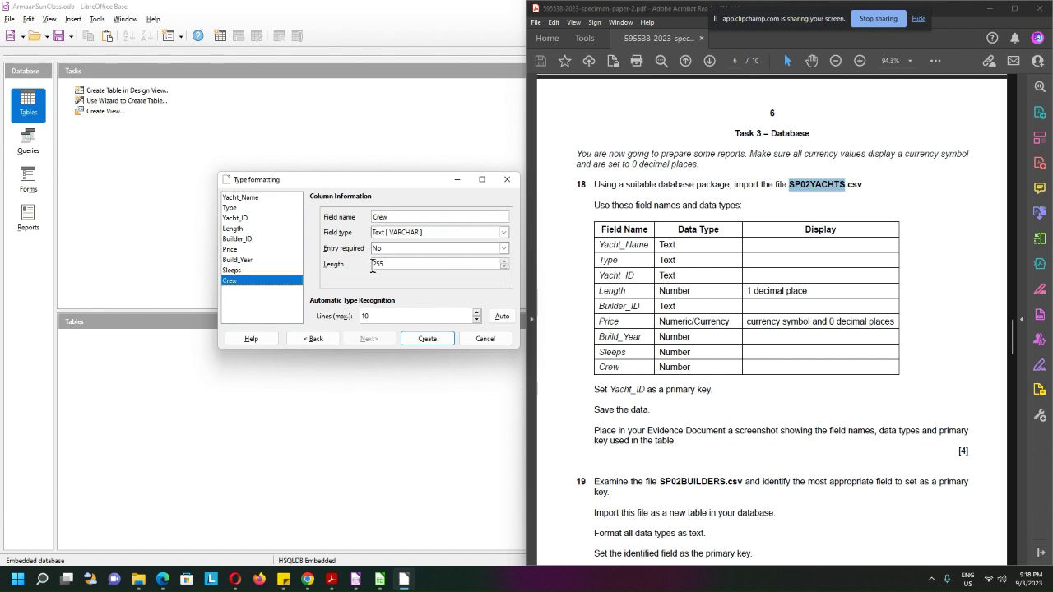
{"action": "left_click", "coordinate": [454, 238]}
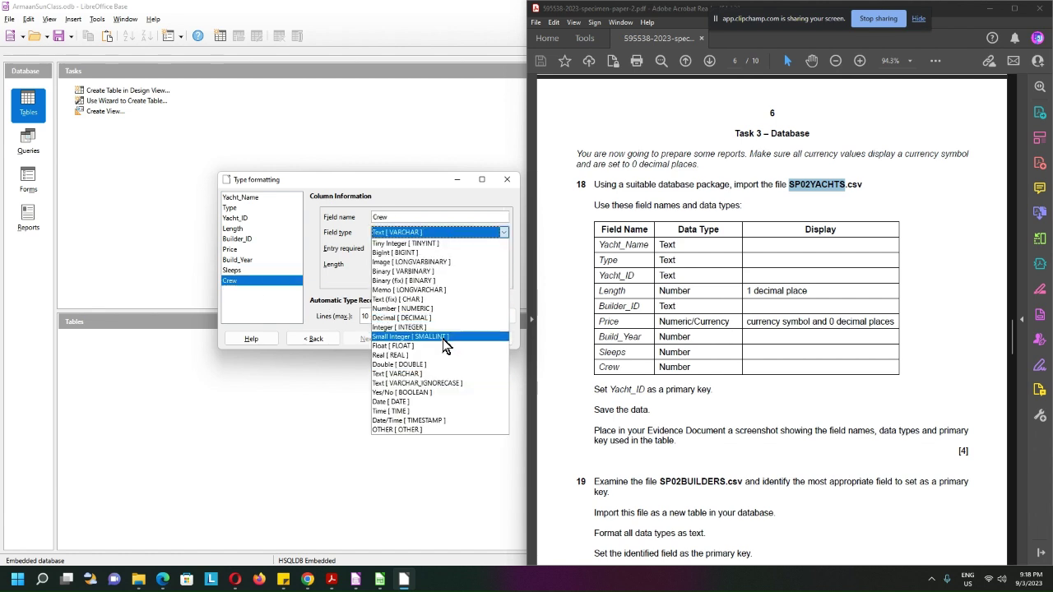
{"action": "left_click", "coordinate": [437, 311]}
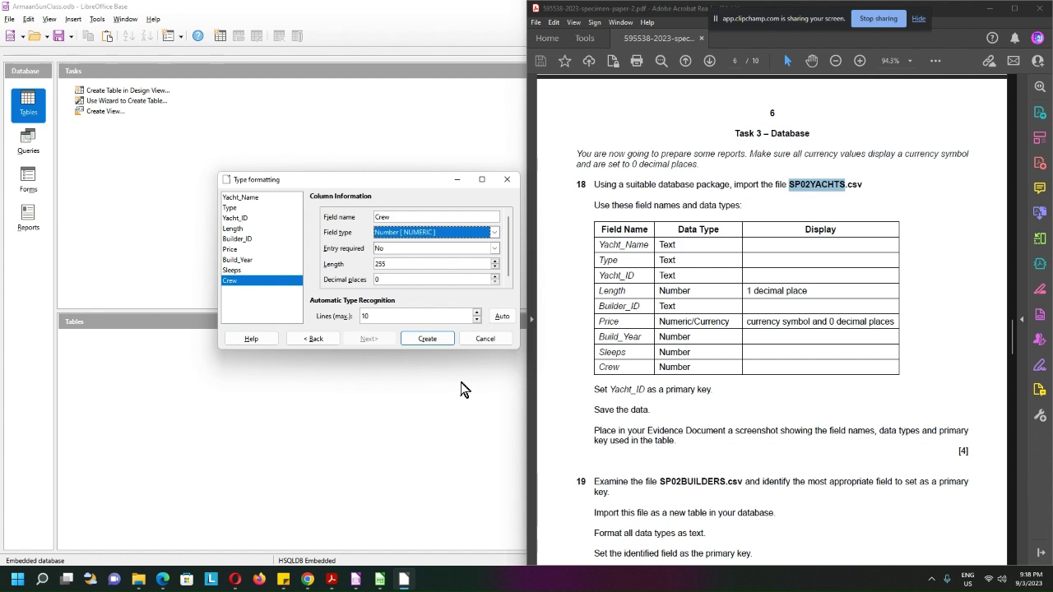
Create the SP02YACHTS table with an automatic primary key and select it in Tables
{"action": "left_click", "coordinate": [424, 338]}
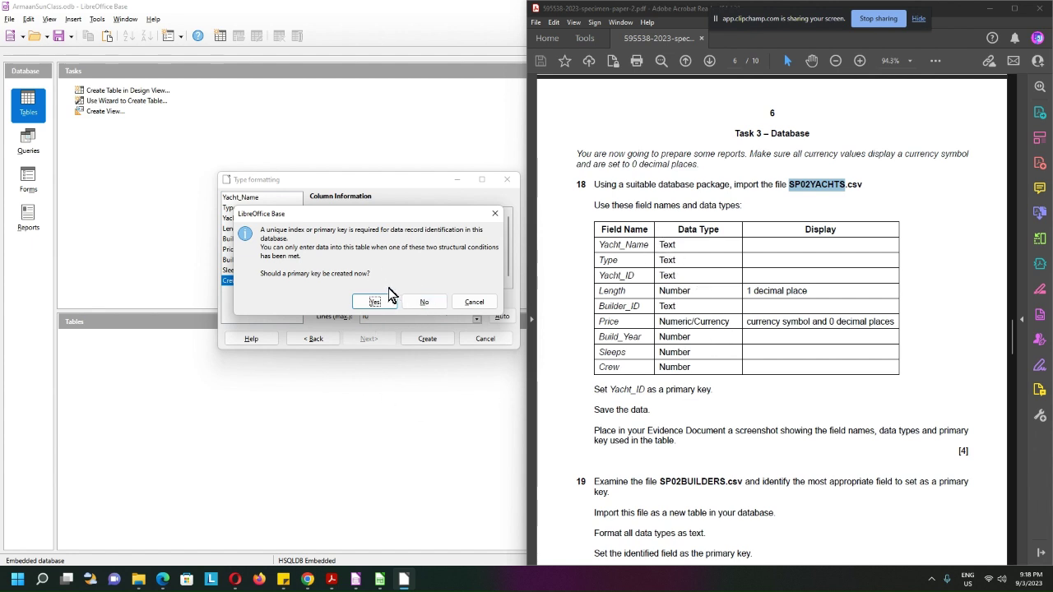
{"action": "left_click", "coordinate": [424, 303]}
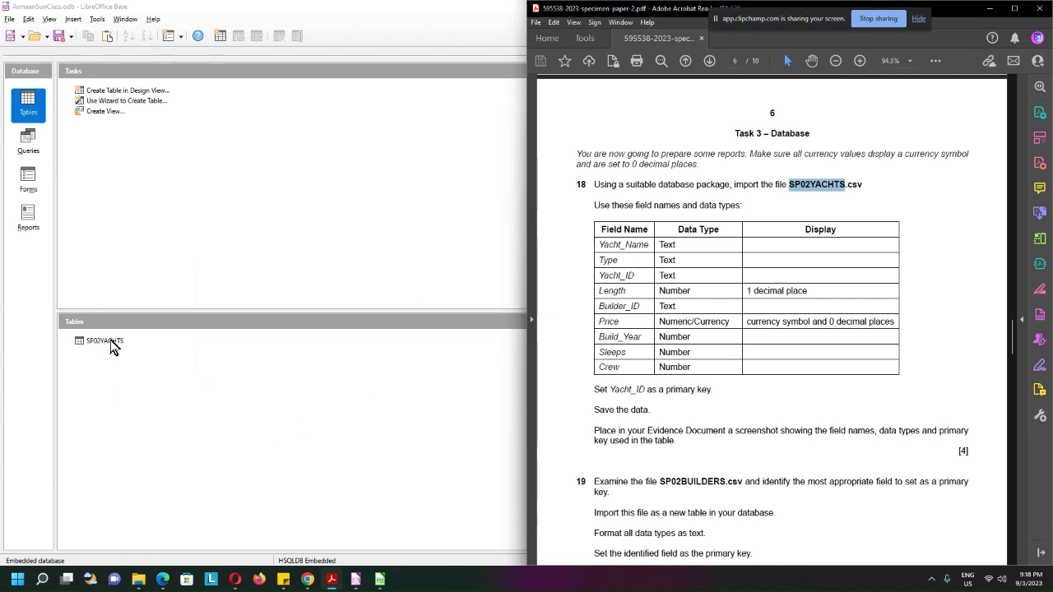
{"action": "left_click", "coordinate": [110, 340]}
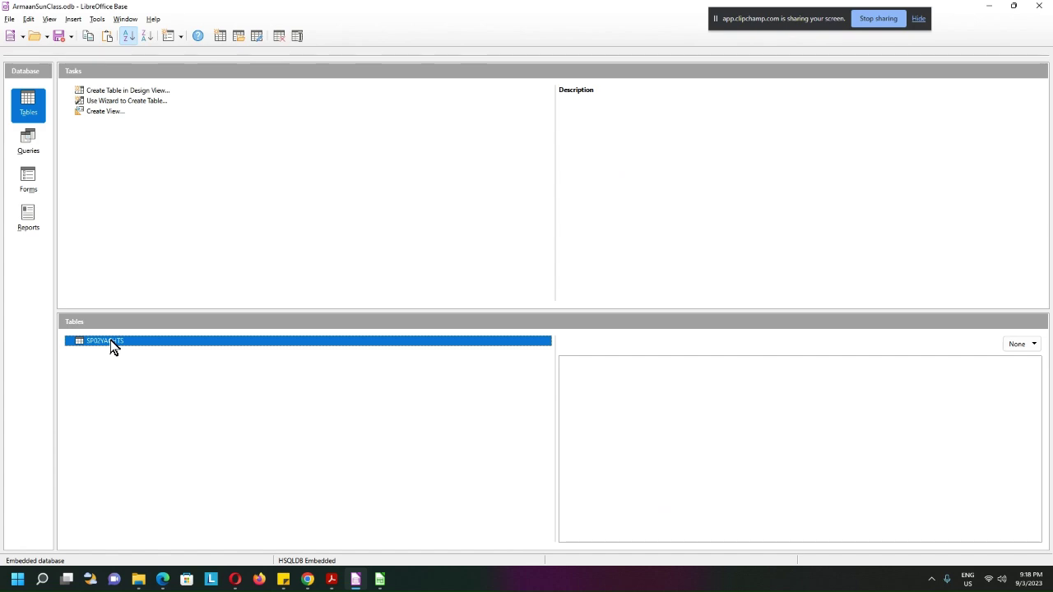
Browse the 457 SP02YACHTS records, widen the Price column, then close the table view
{"action": "double_click", "coordinate": [111, 339]}
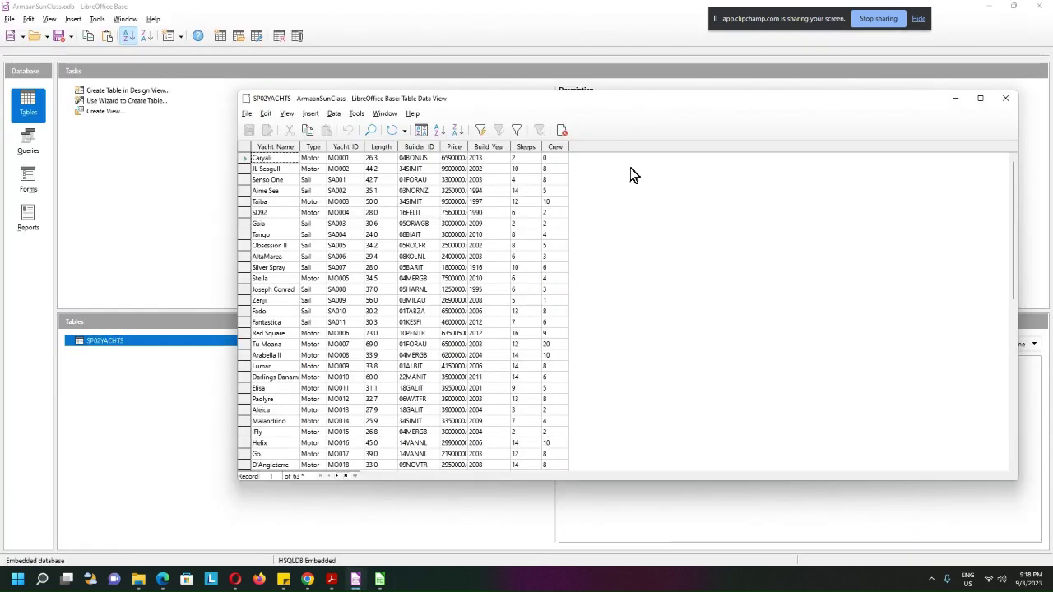
{"action": "left_click_drag", "start_coordinate": [578, 104], "coordinate": [484, 90]}
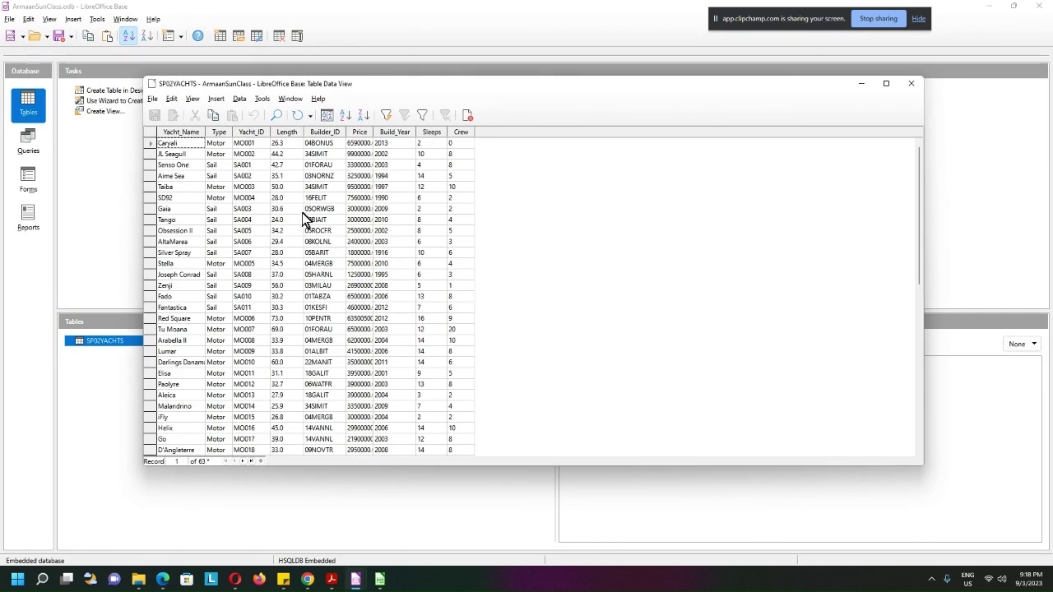
{"action": "scroll", "coordinate": [311, 220], "scroll_direction": "down", "scroll_amount": 6}
{"action": "scroll", "coordinate": [311, 220], "scroll_direction": "down", "scroll_amount": 20}
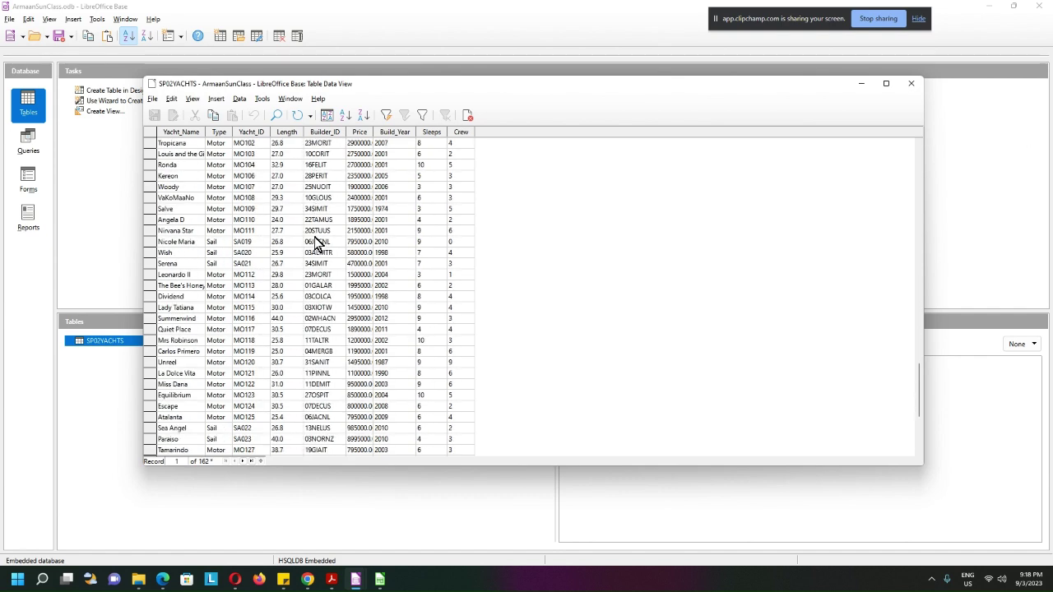
{"action": "scroll", "coordinate": [315, 245], "scroll_direction": "down", "scroll_amount": 20}
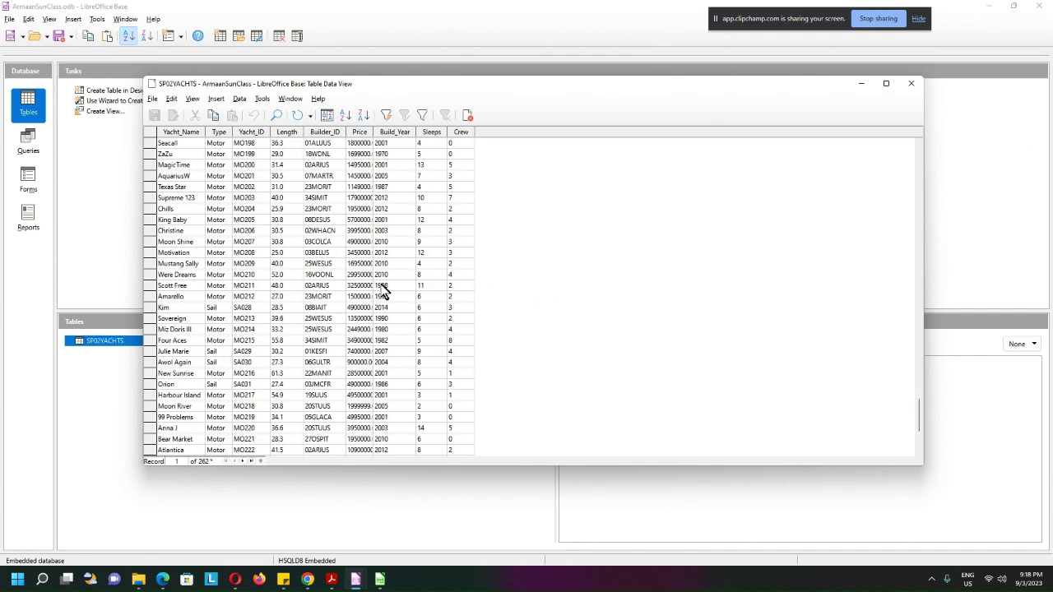
{"action": "scroll", "coordinate": [402, 308], "scroll_direction": "down", "scroll_amount": 5}
{"action": "left_click_drag", "start_coordinate": [919, 404], "coordinate": [911, 139]}
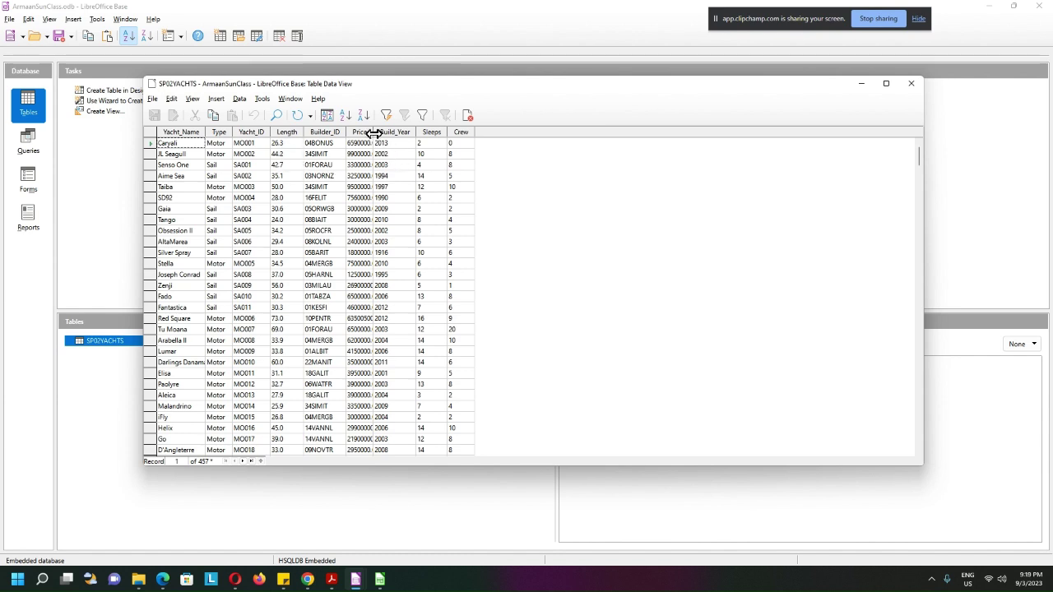
{"action": "left_click_drag", "start_coordinate": [373, 132], "coordinate": [387, 133]}
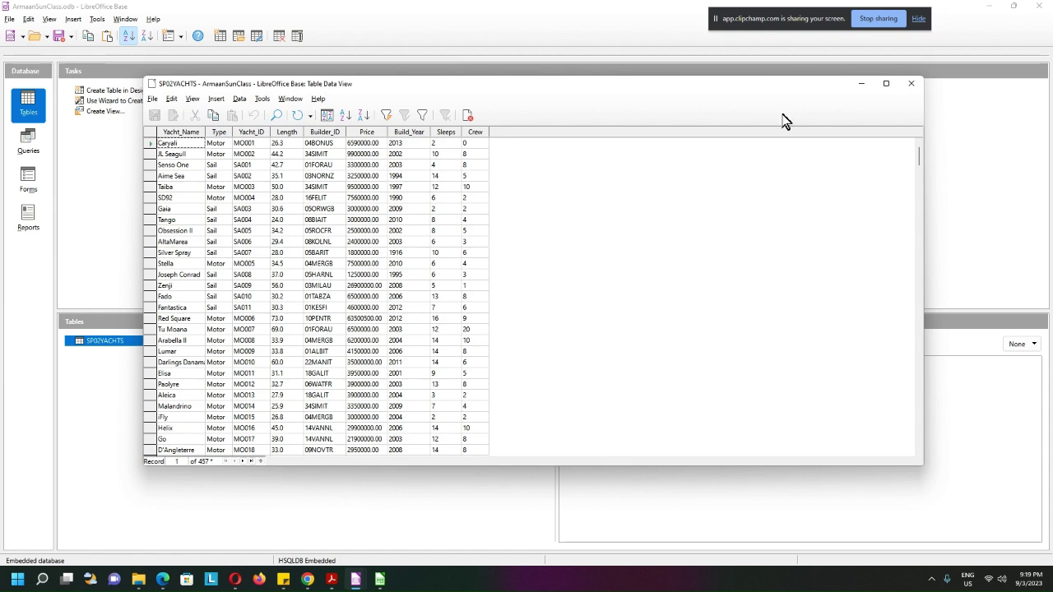
{"action": "left_click", "coordinate": [911, 83]}
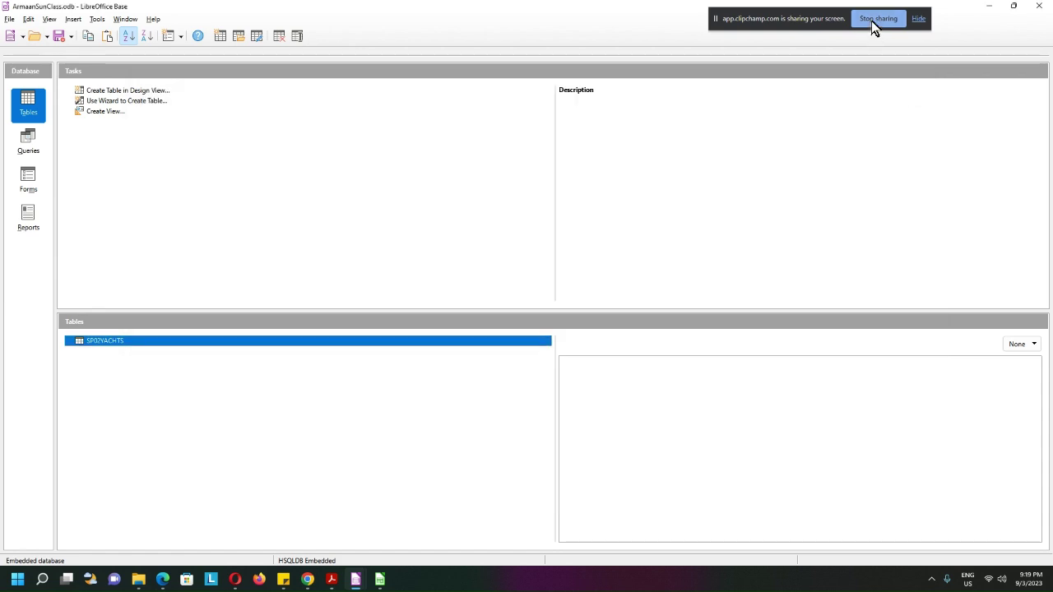